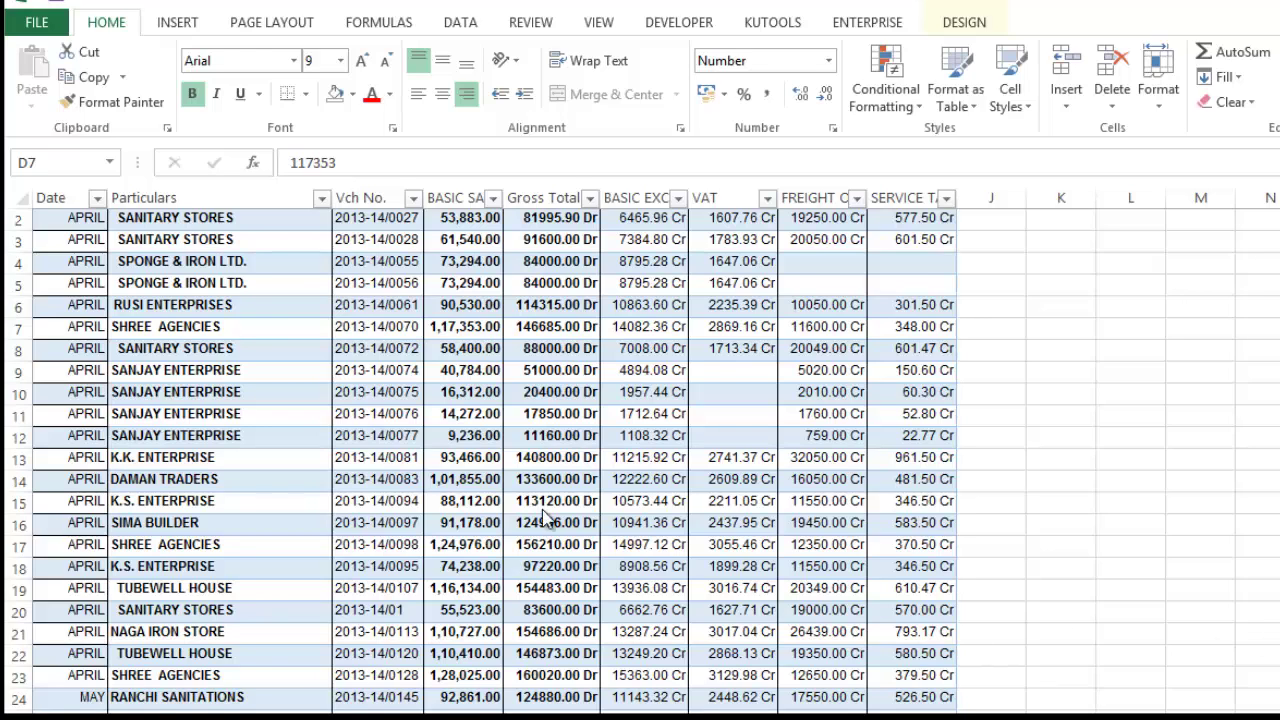
Step: Review the sales table's columns, examining the VAT column for the entries without a VAT amount
left_click(412, 354)
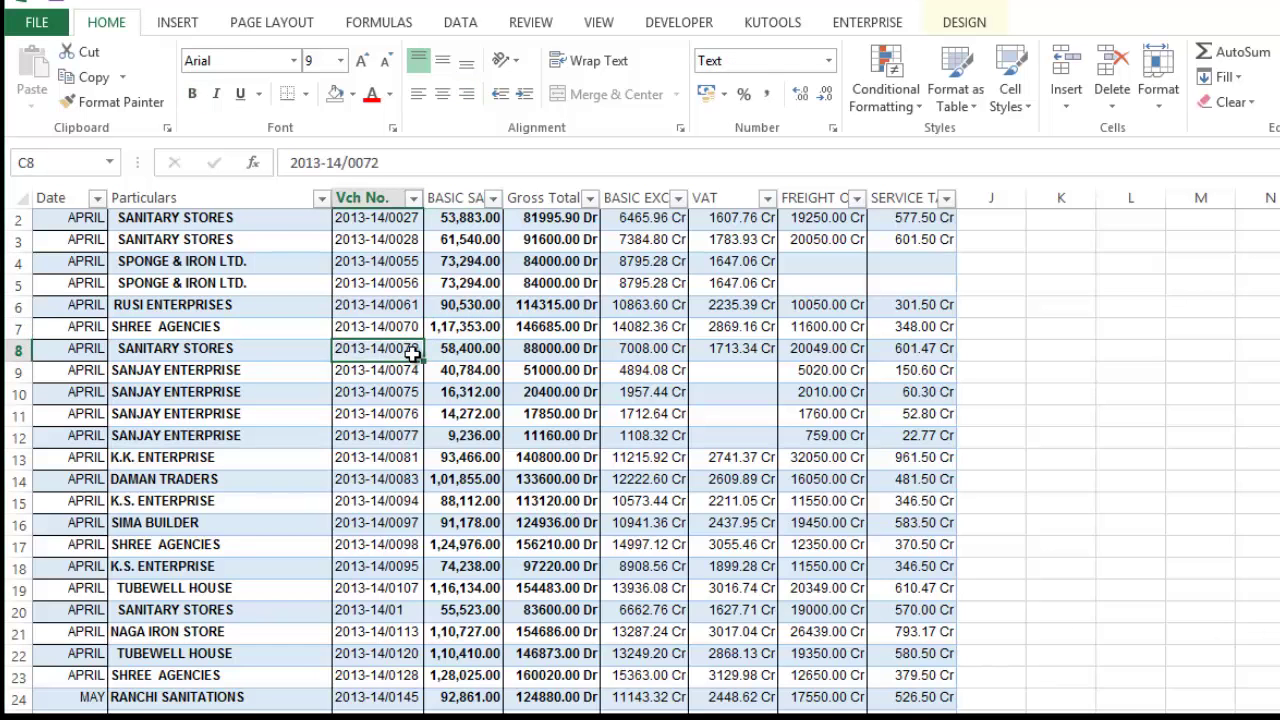
key("ctrl+Up")
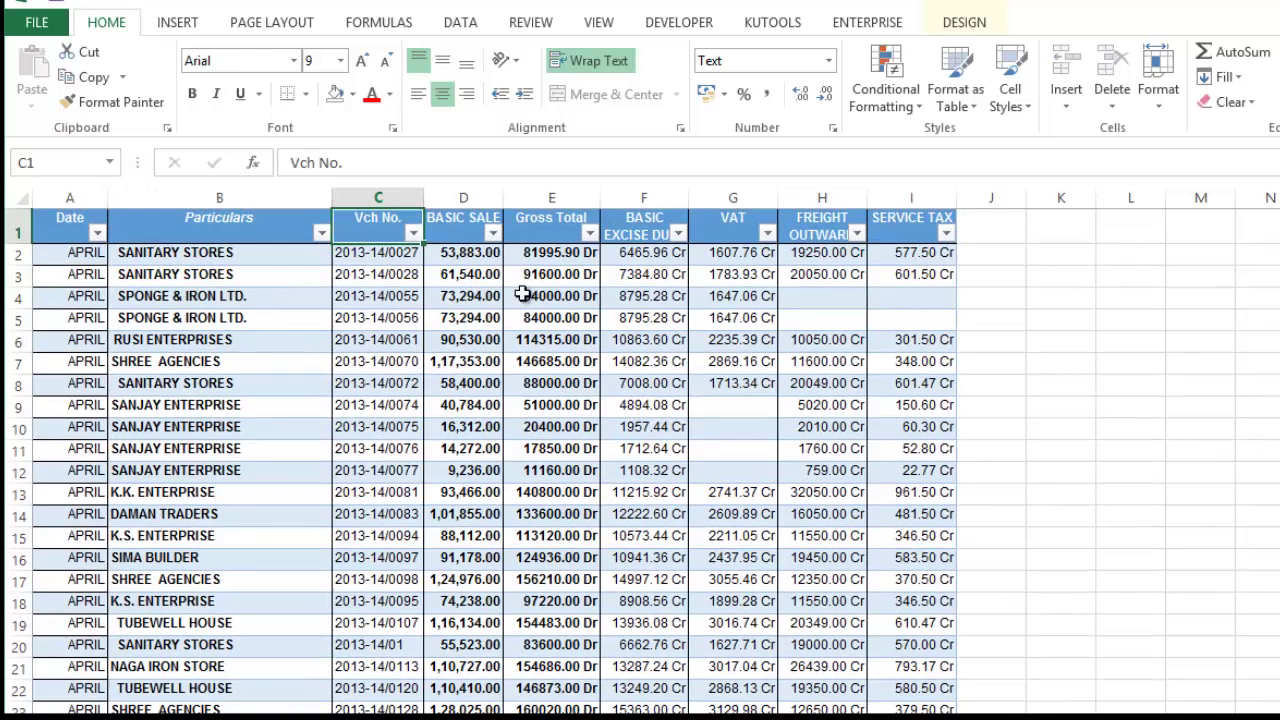
left_click(740, 212)
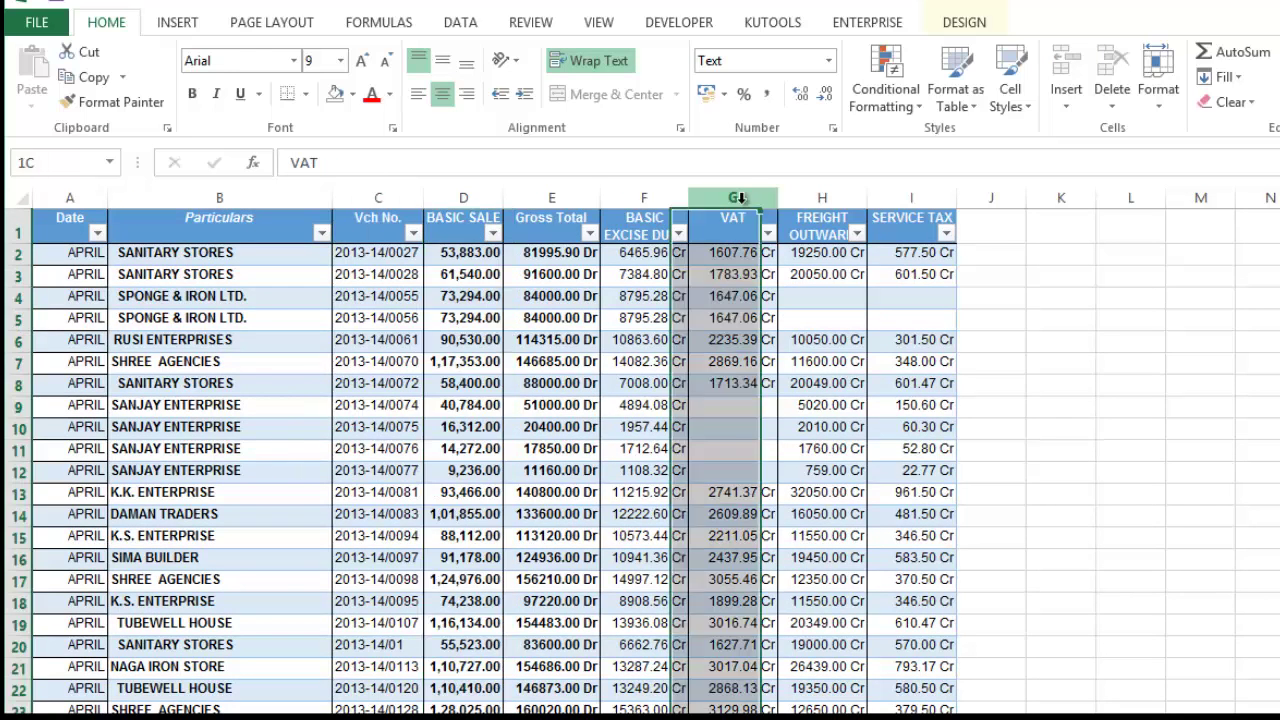
left_click(735, 408)
left_click(734, 427)
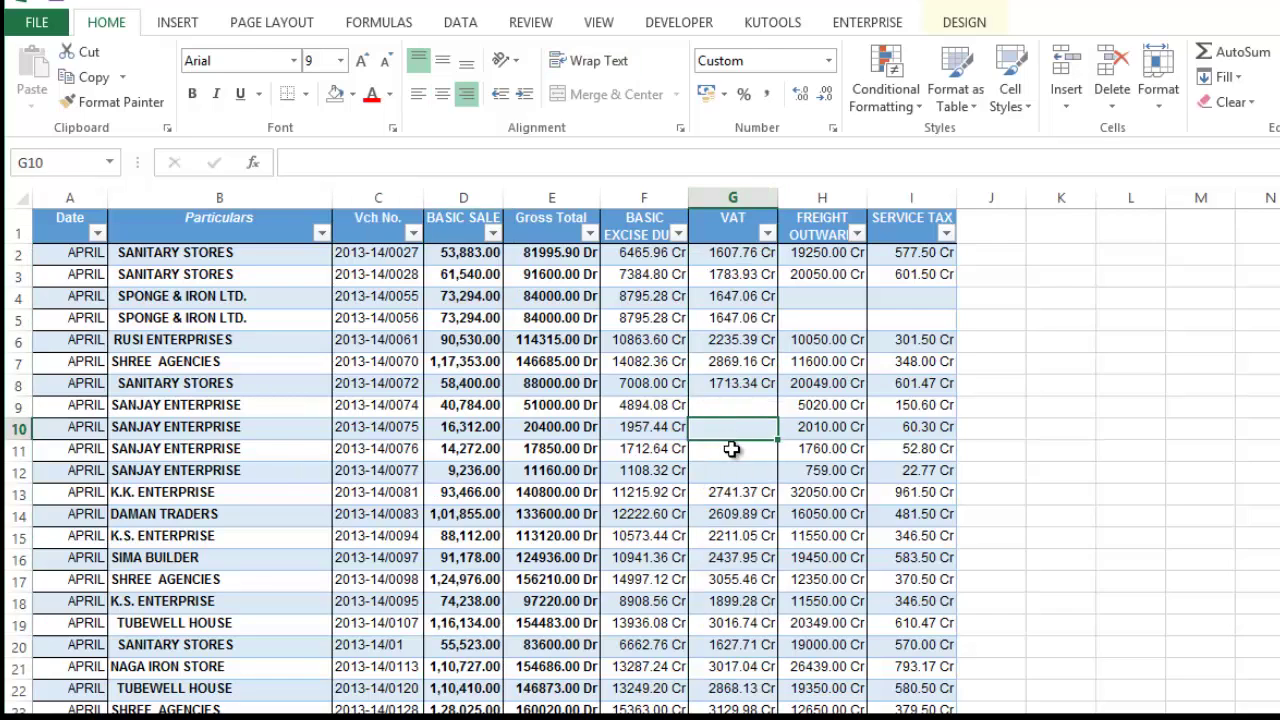
left_click(733, 449)
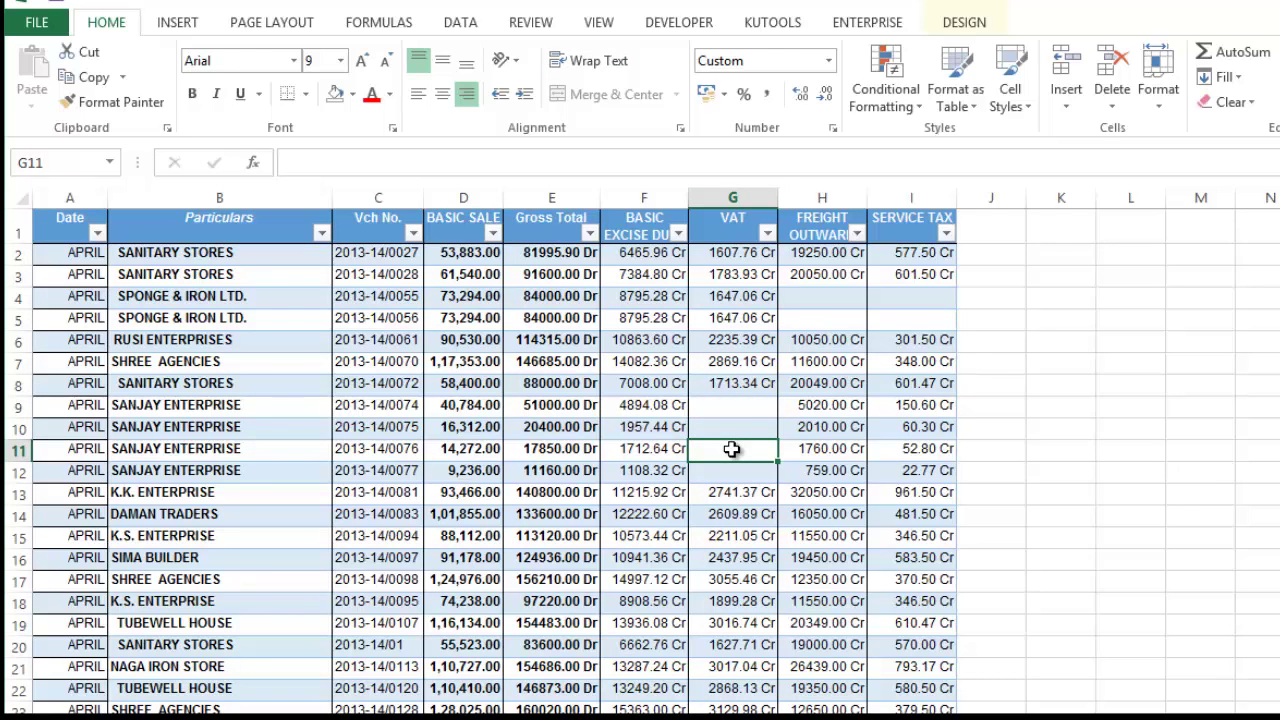
left_click(733, 426)
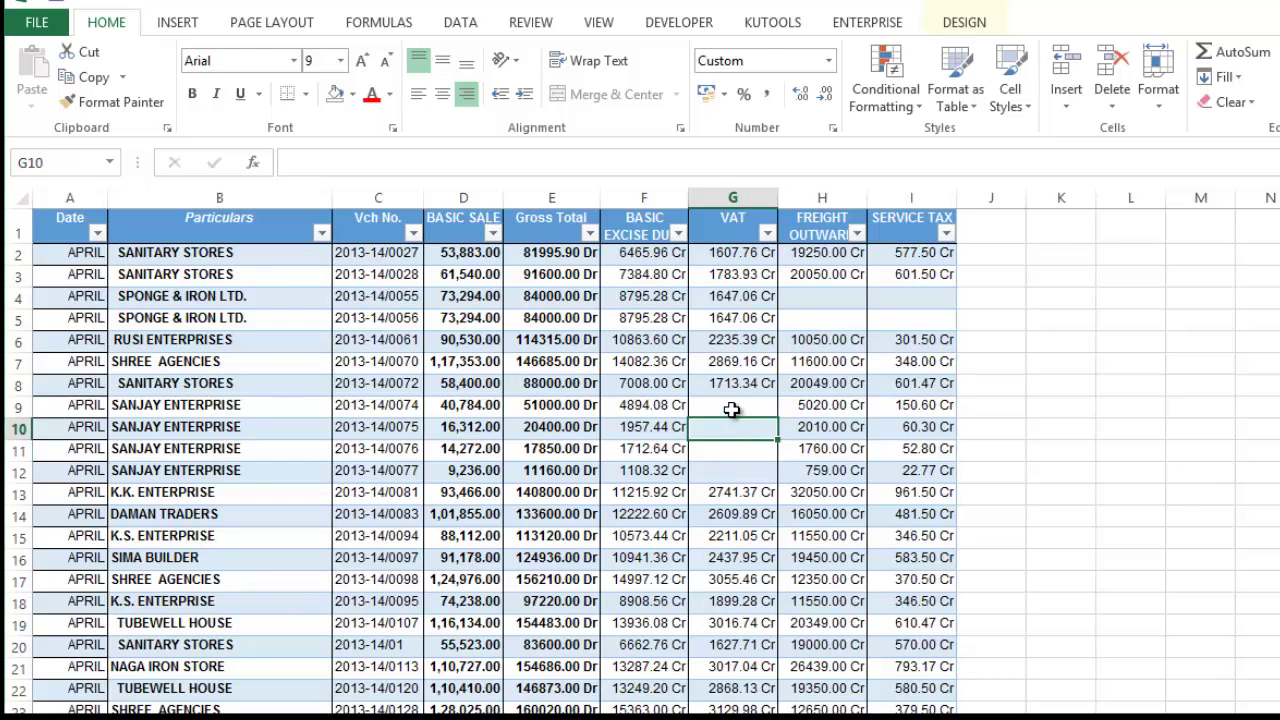
left_click(732, 408)
left_click(734, 428)
Step: Create a PivotTable from the SALES table on a new worksheet
left_click(559, 364)
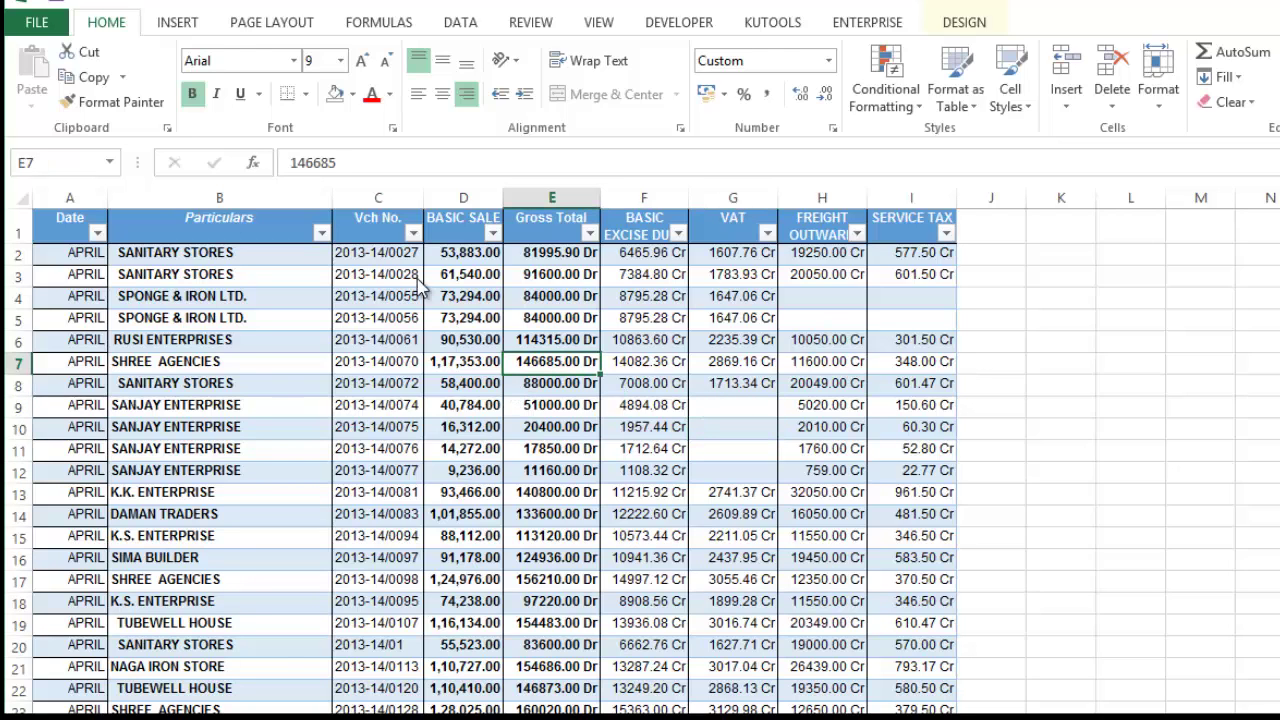
left_click(190, 30)
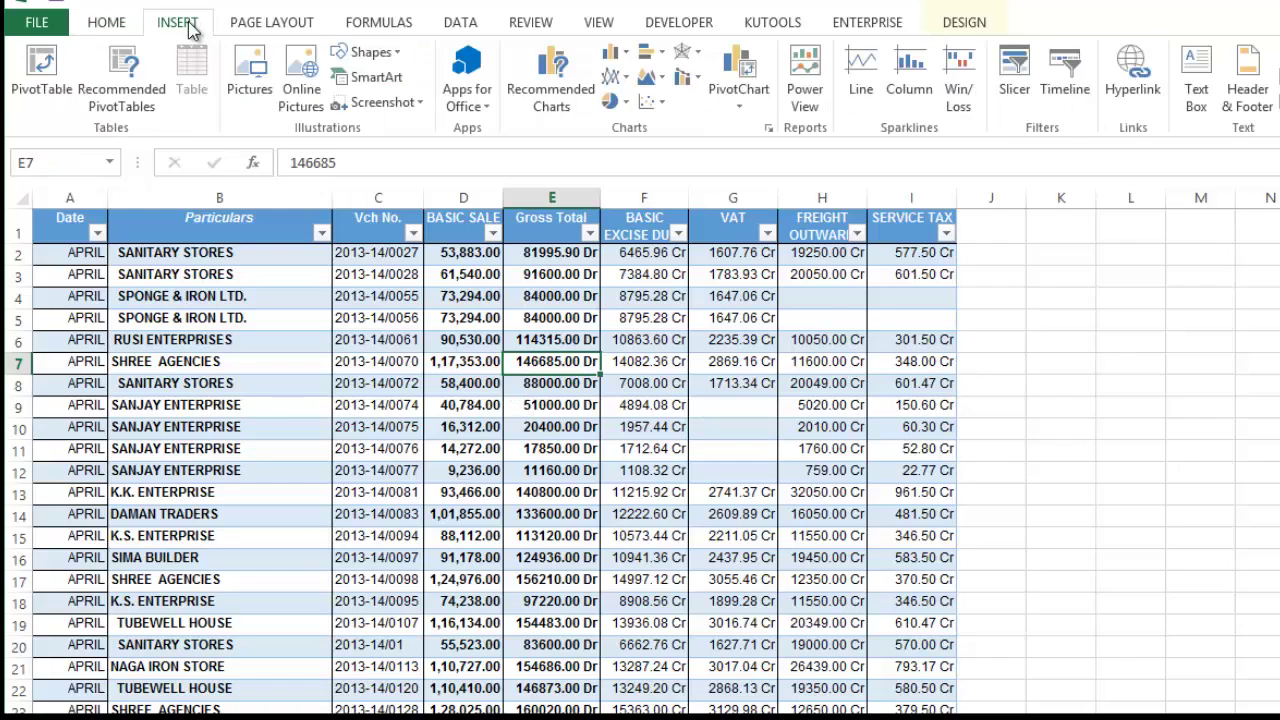
left_click(42, 75)
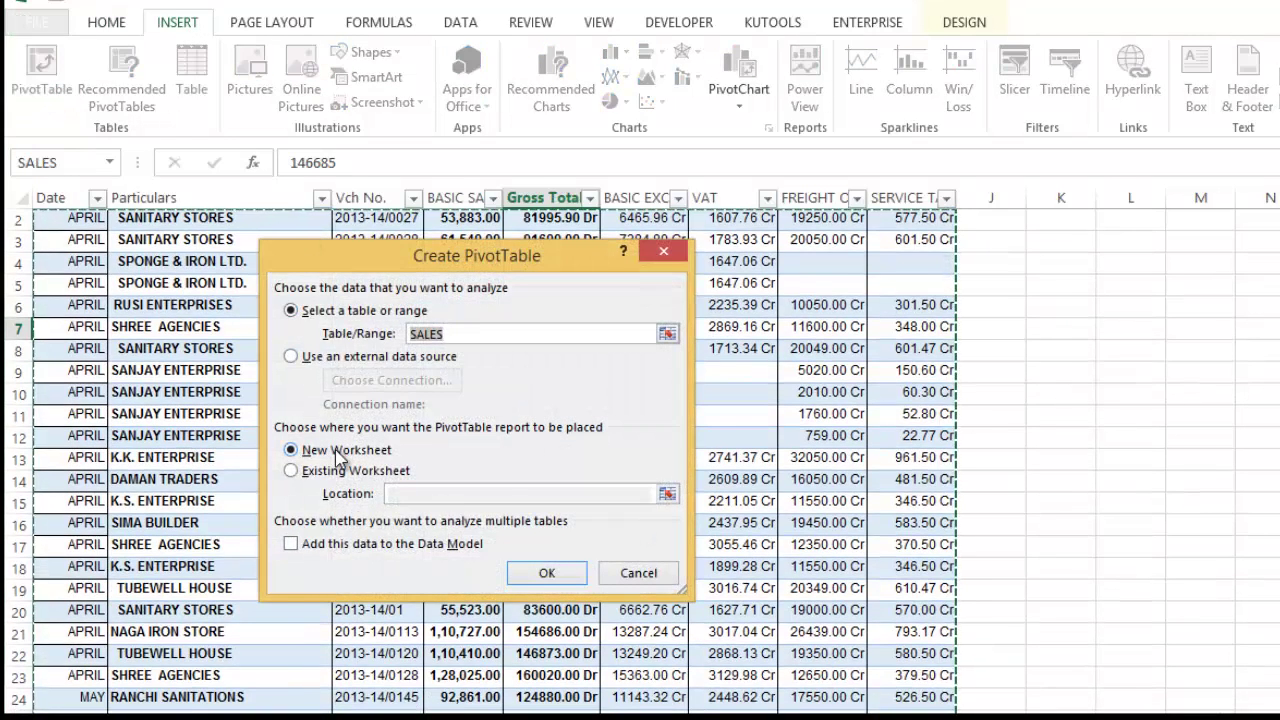
left_click(543, 573)
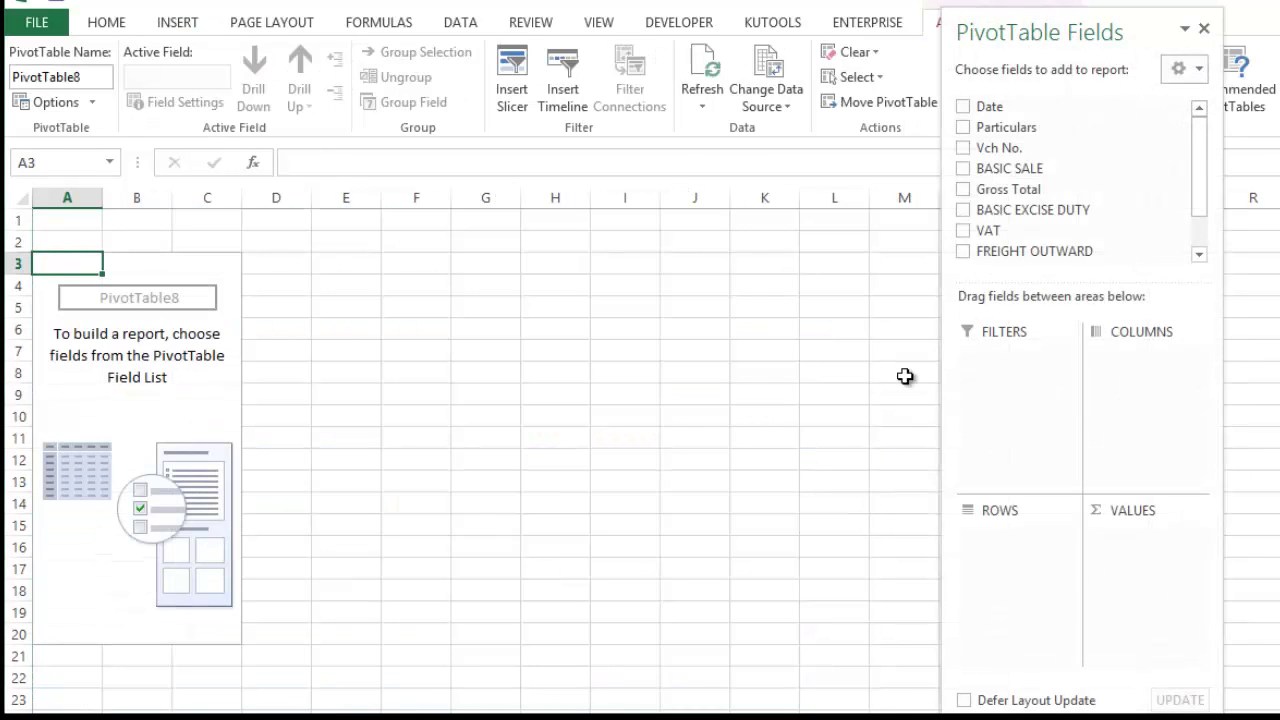
Step: Add Date as the PivotTable's row field and BASIC SALE and BASIC EXCISE DUTY as value fields
left_click(965, 105)
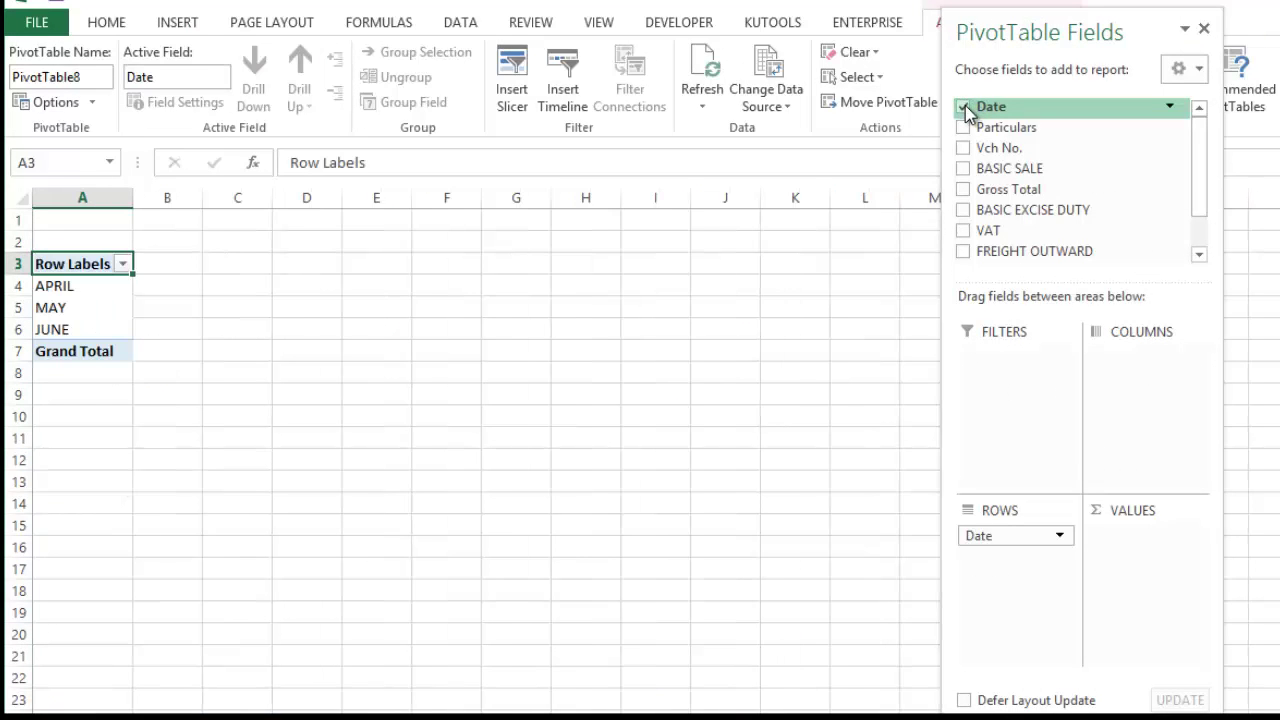
left_click(964, 169)
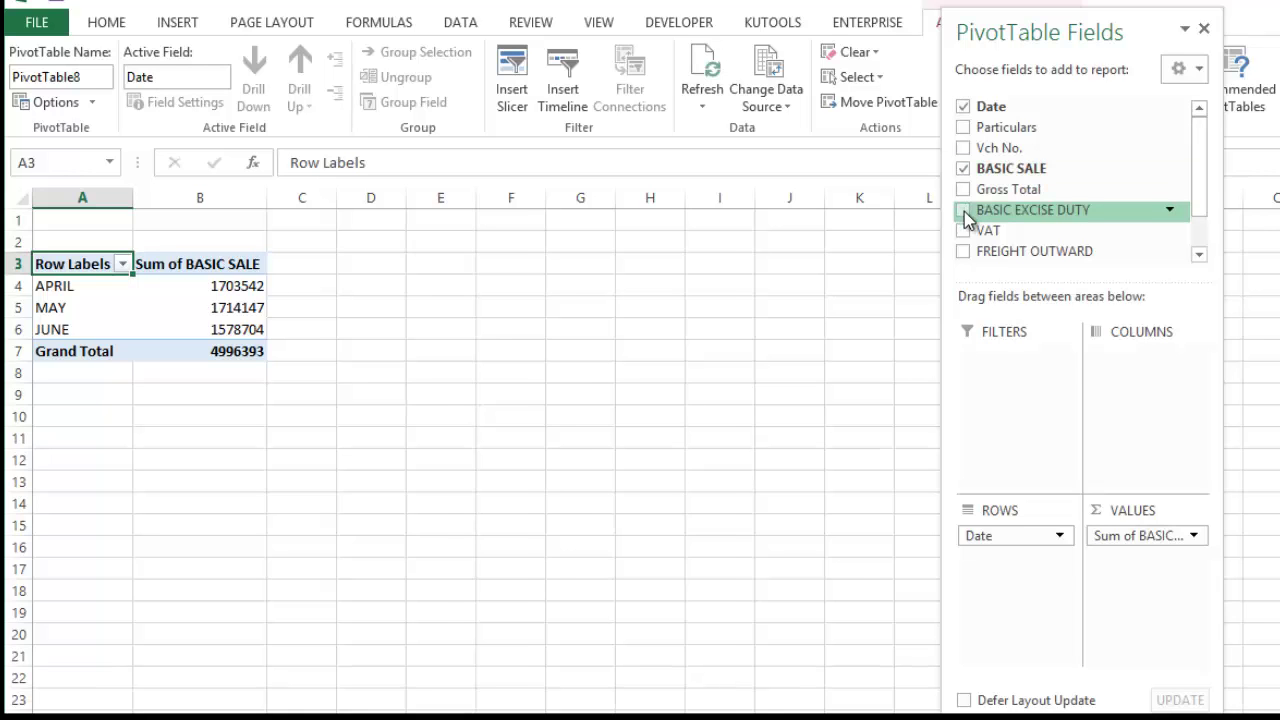
left_click(964, 212)
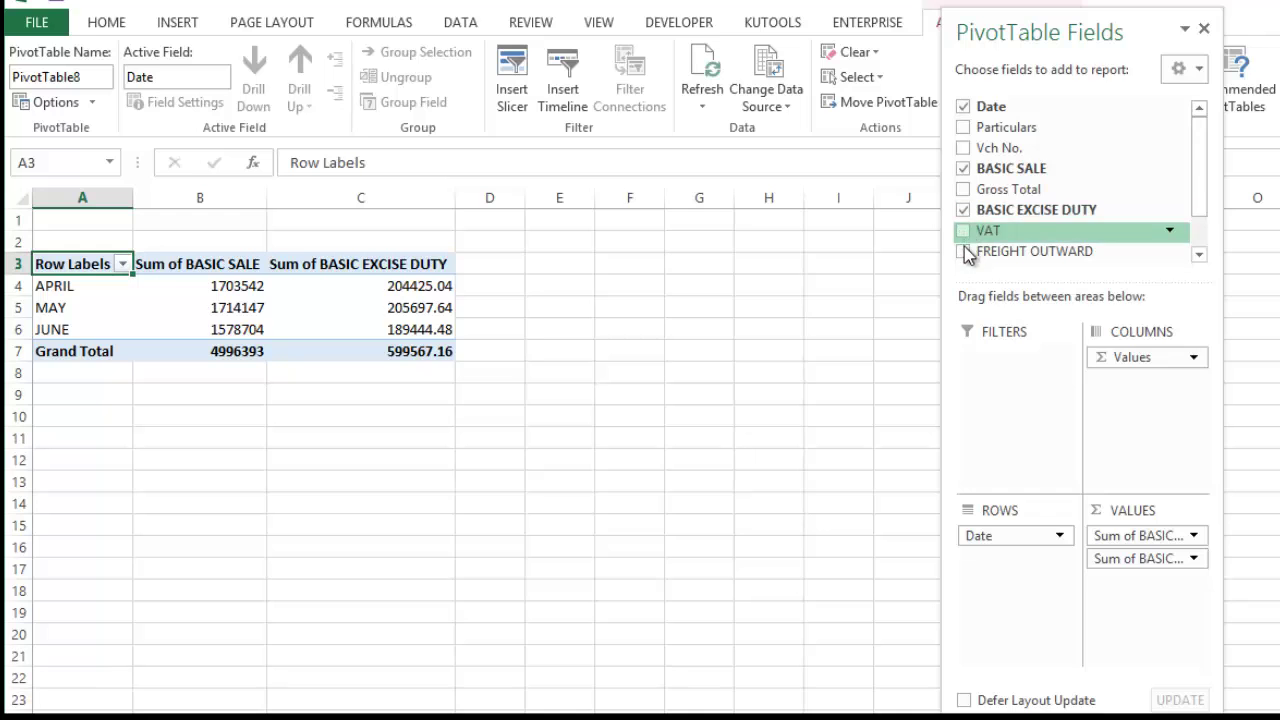
Step: Add the FREIGHT OUTWARD and SERVICE TAX fields to the PivotTable and place both in the values area instead of the rows
left_click(964, 251)
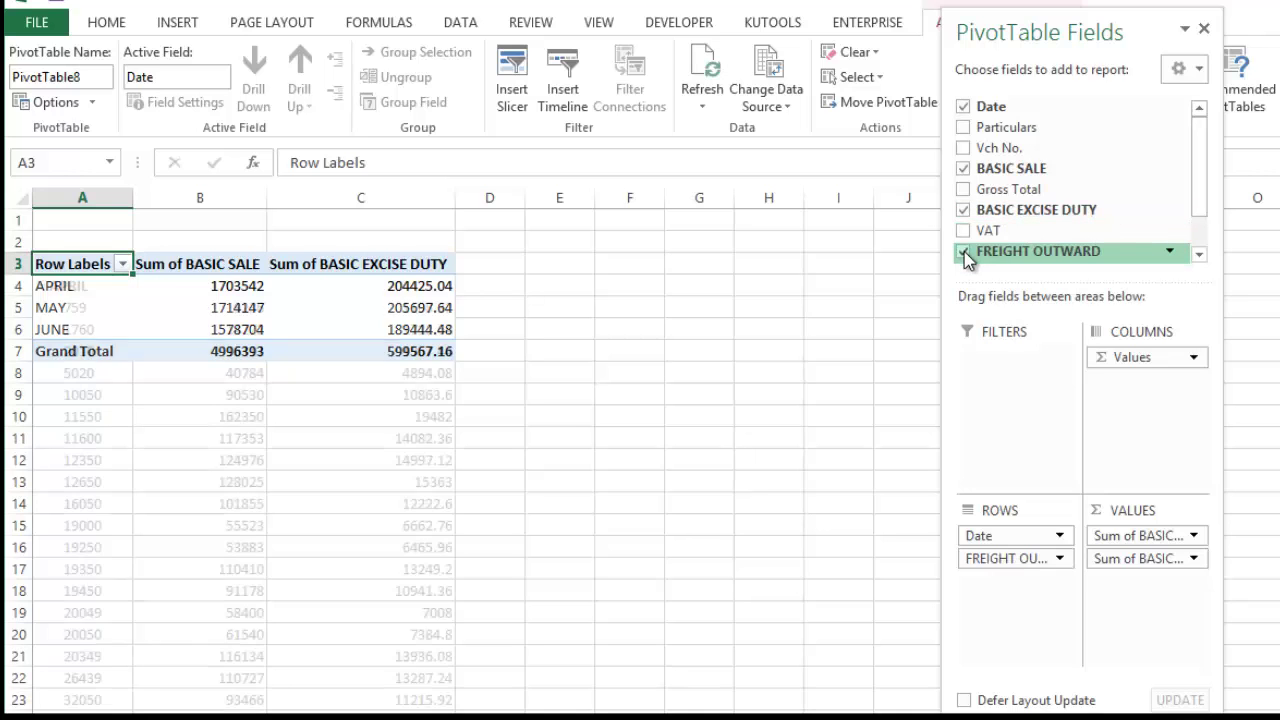
left_click(1199, 255)
left_click(1199, 255)
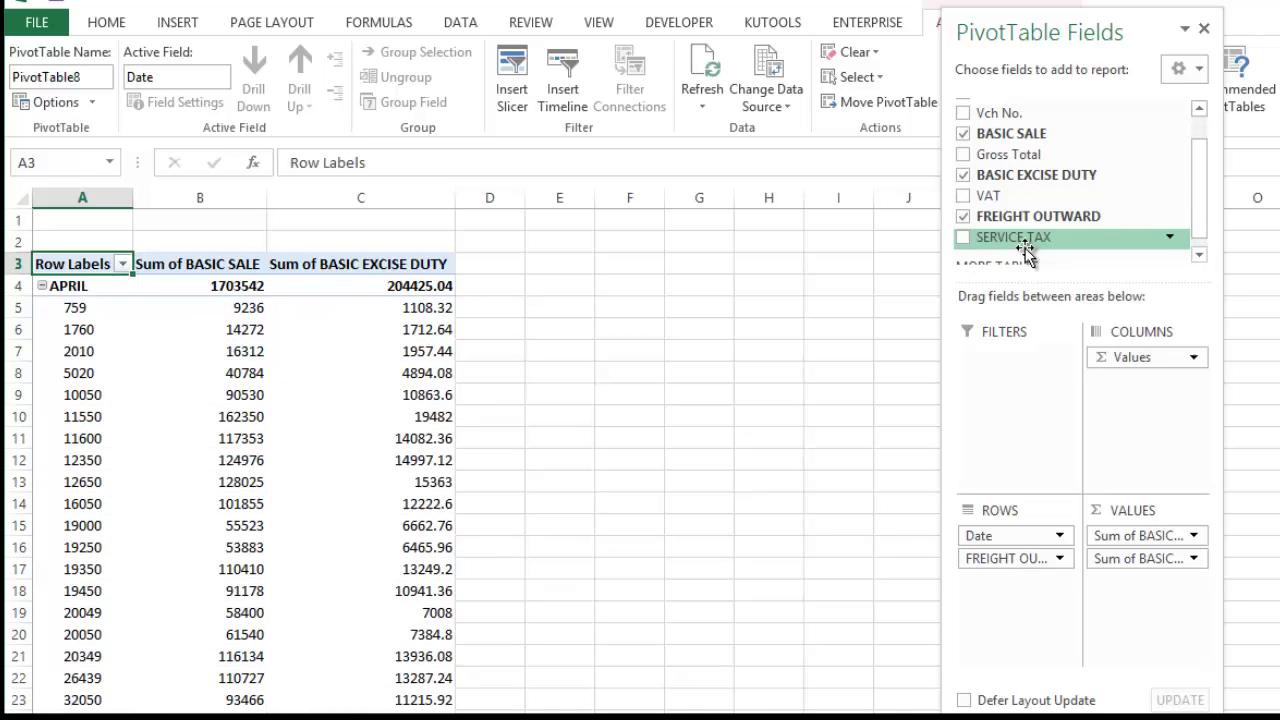
left_click(964, 238)
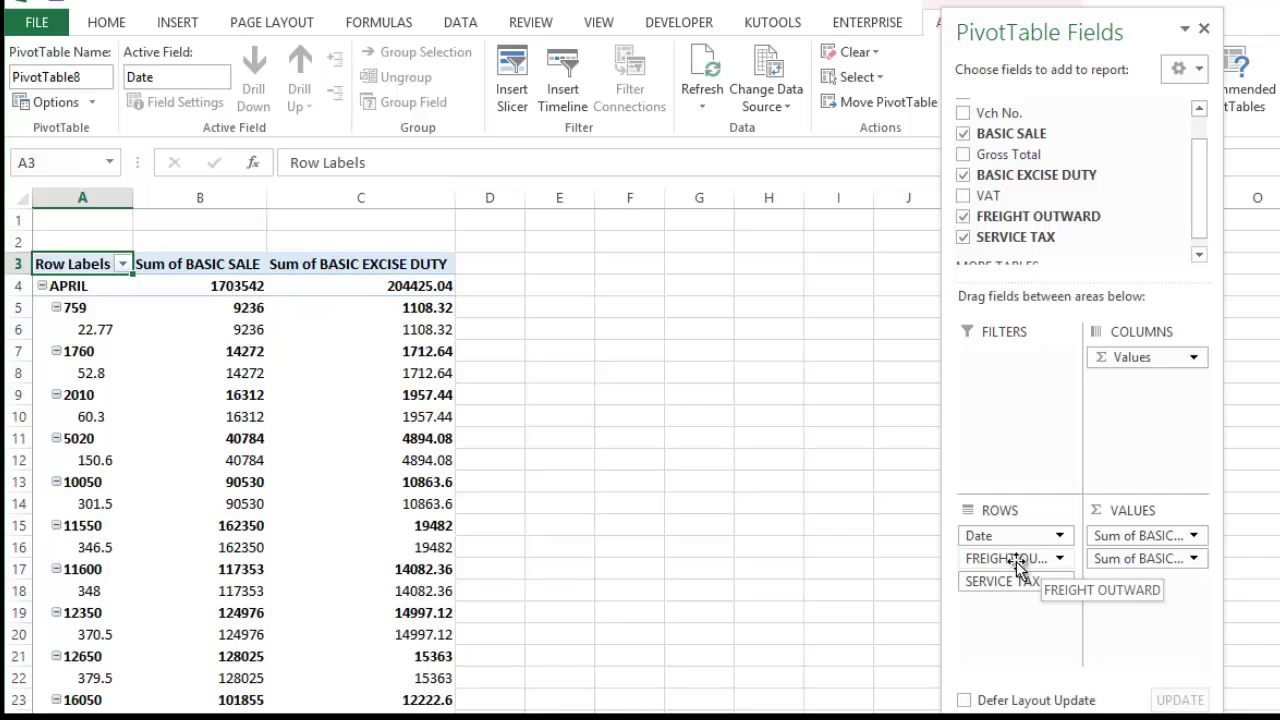
left_click_drag(1017, 565, 1140, 593)
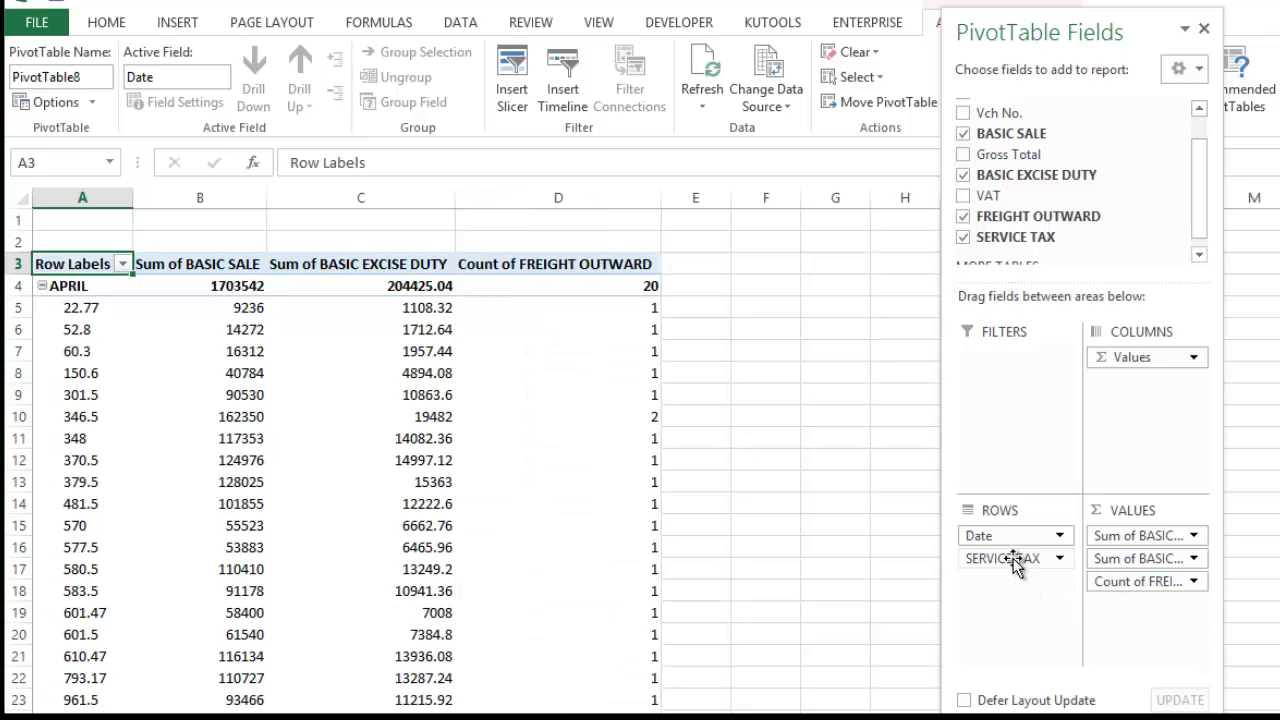
left_click_drag(1016, 562, 1137, 617)
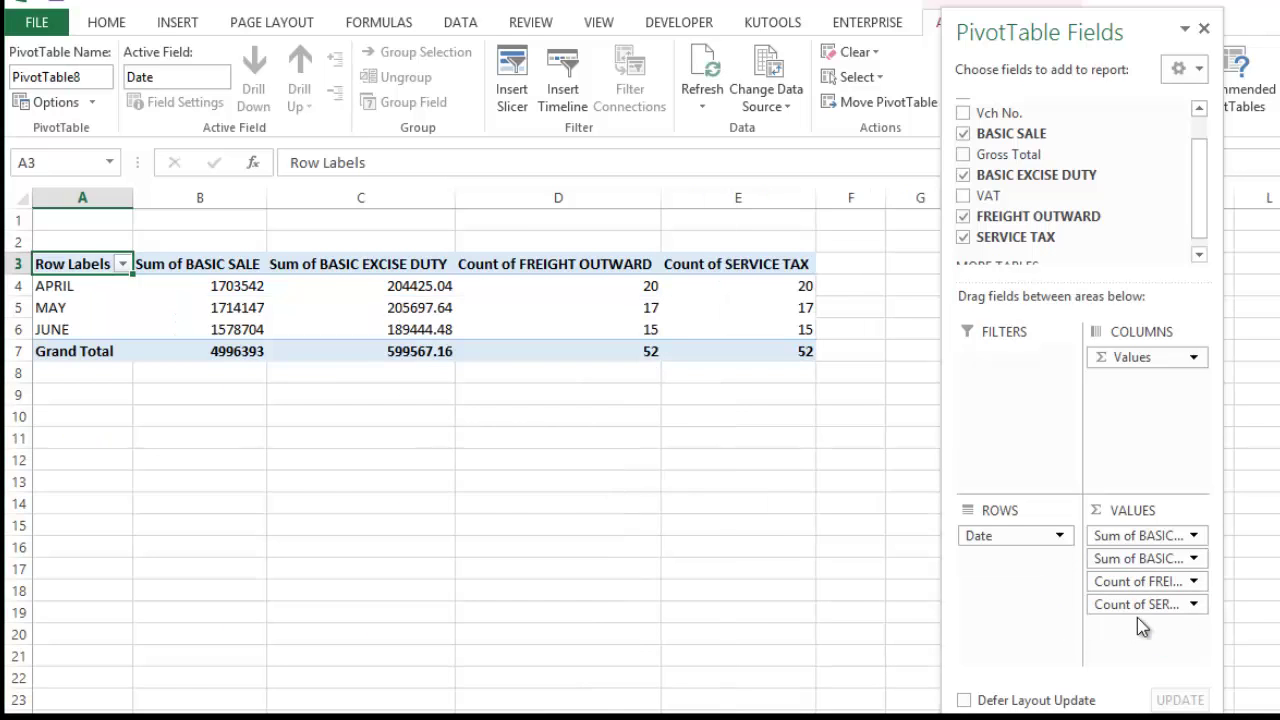
Step: Summarize the FREIGHT OUTWARD value field by Sum
left_click(364, 312)
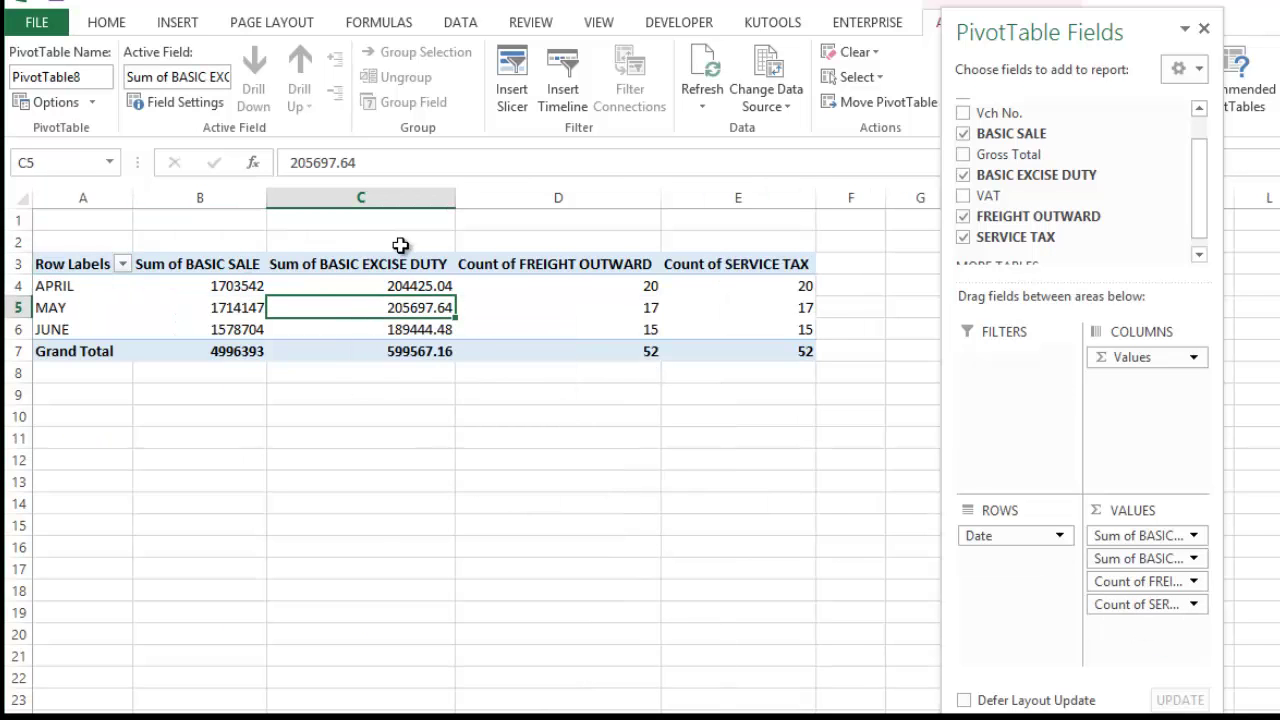
double_click(534, 263)
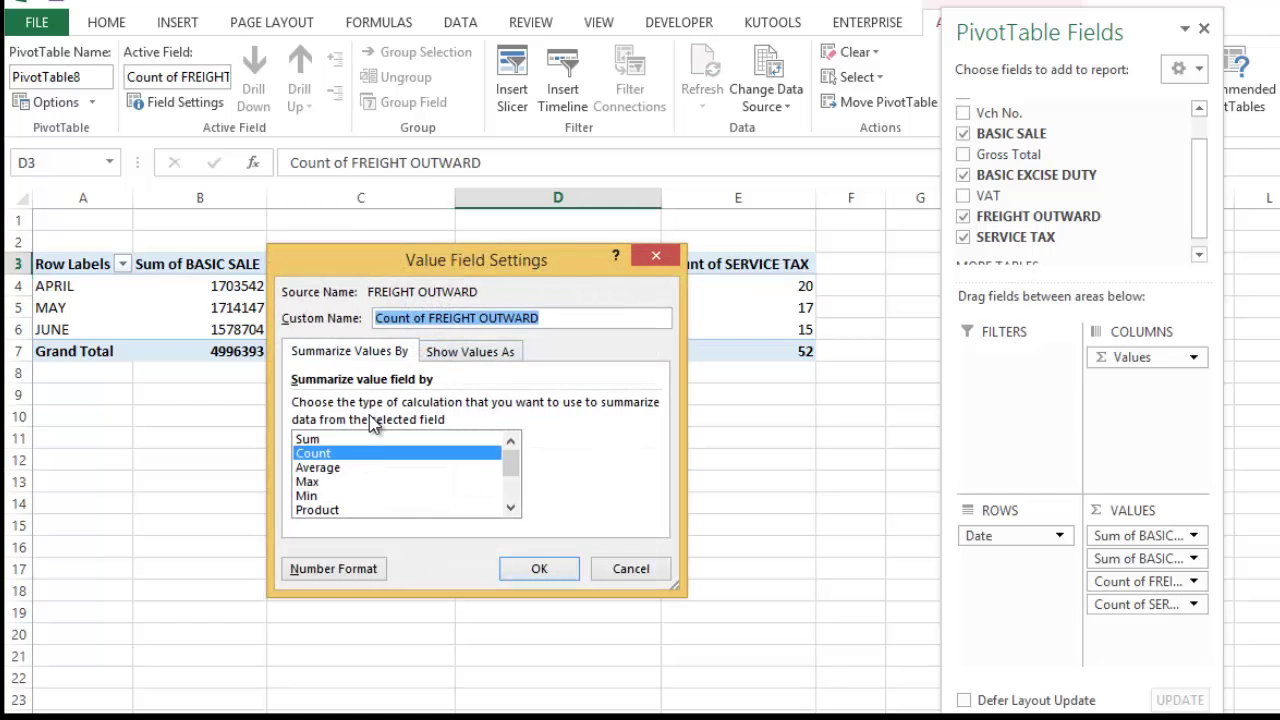
left_click(310, 440)
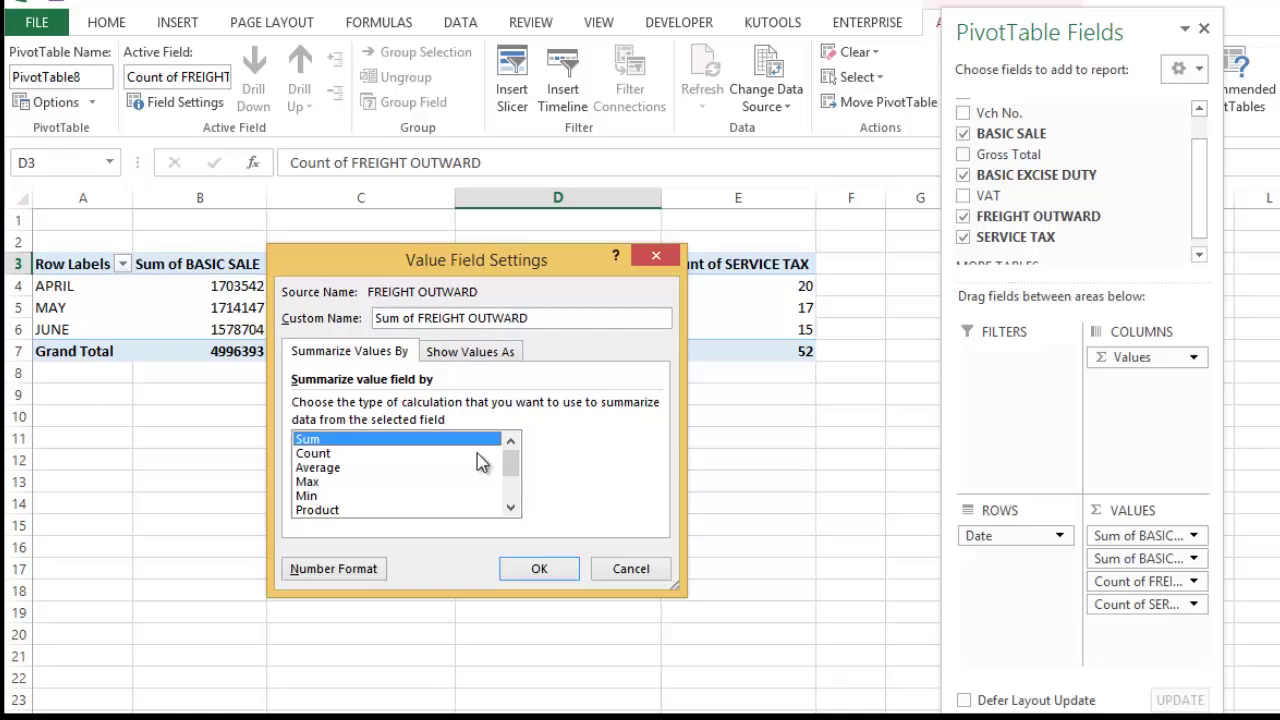
left_click(532, 570)
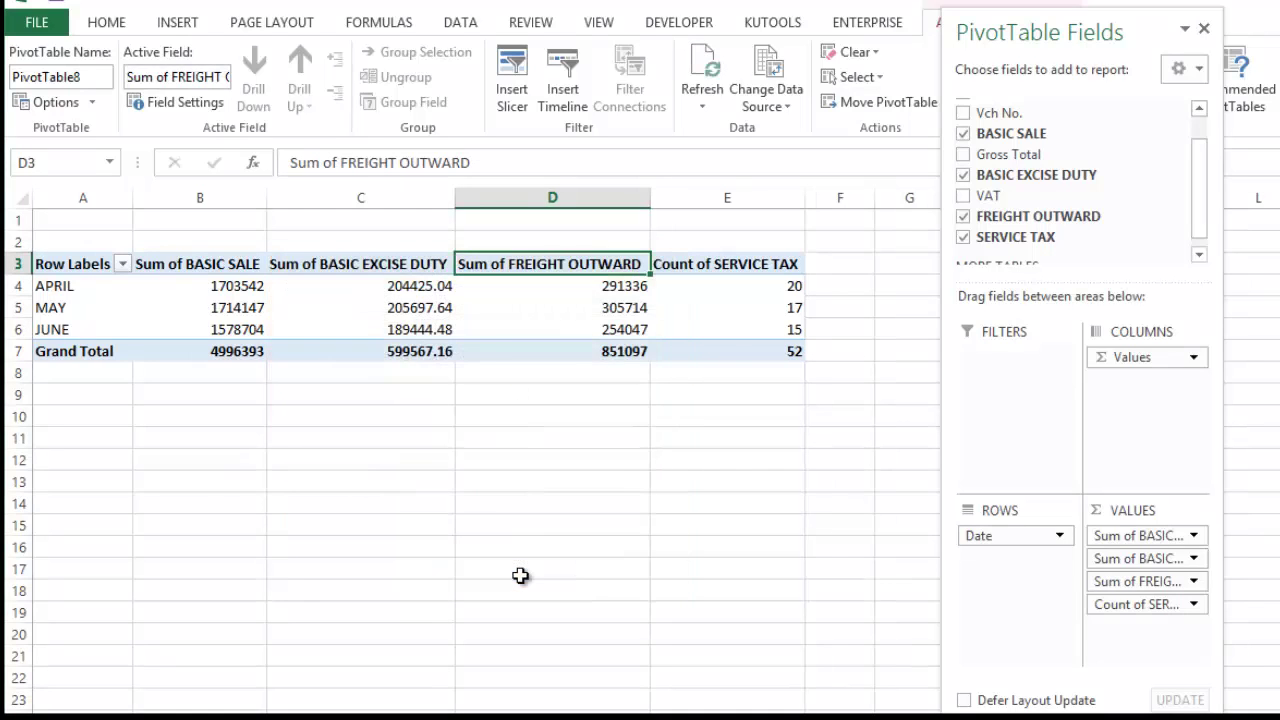
Step: Summarize the SERVICE TAX value field by Sum
left_click(702, 256)
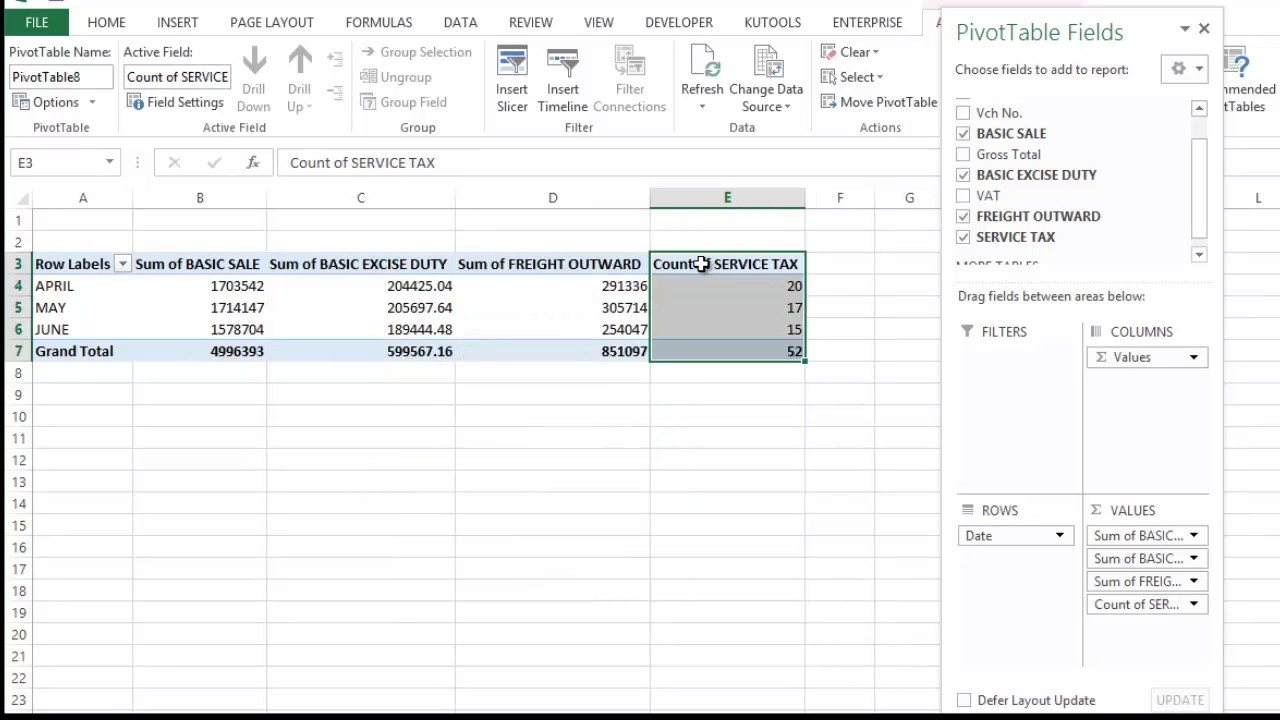
left_click(703, 265)
double_click(703, 265)
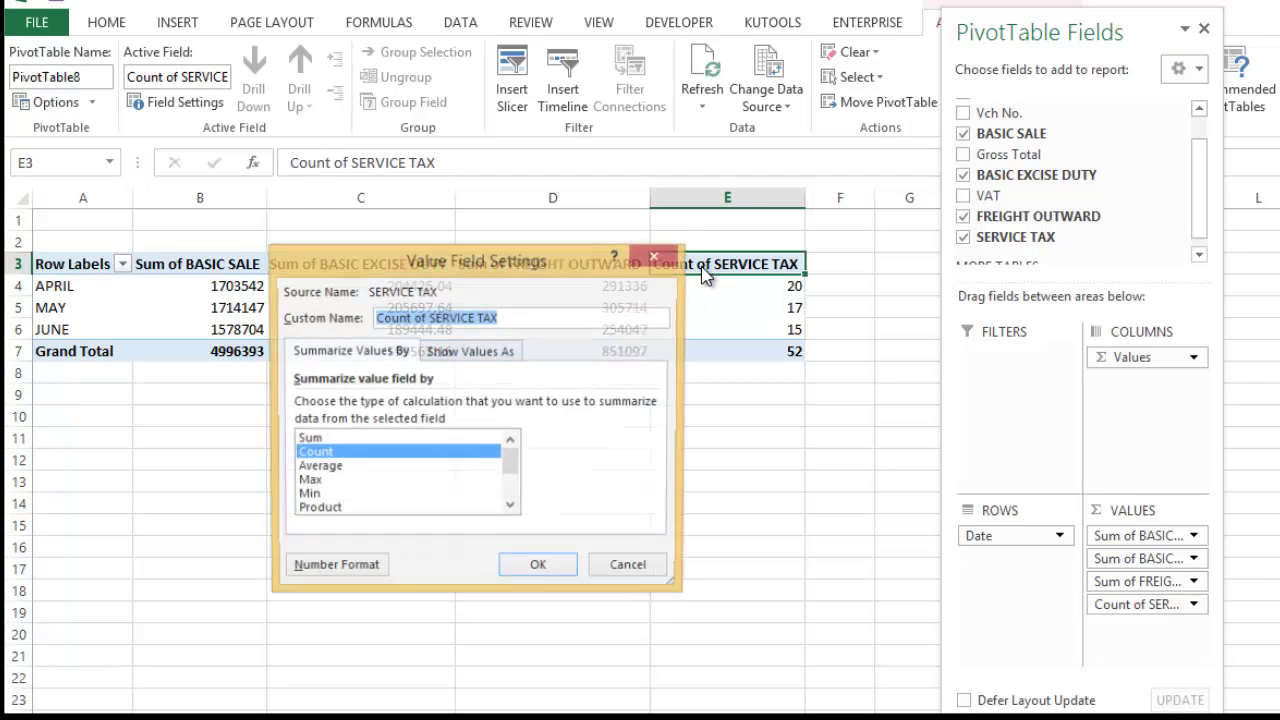
left_click(306, 439)
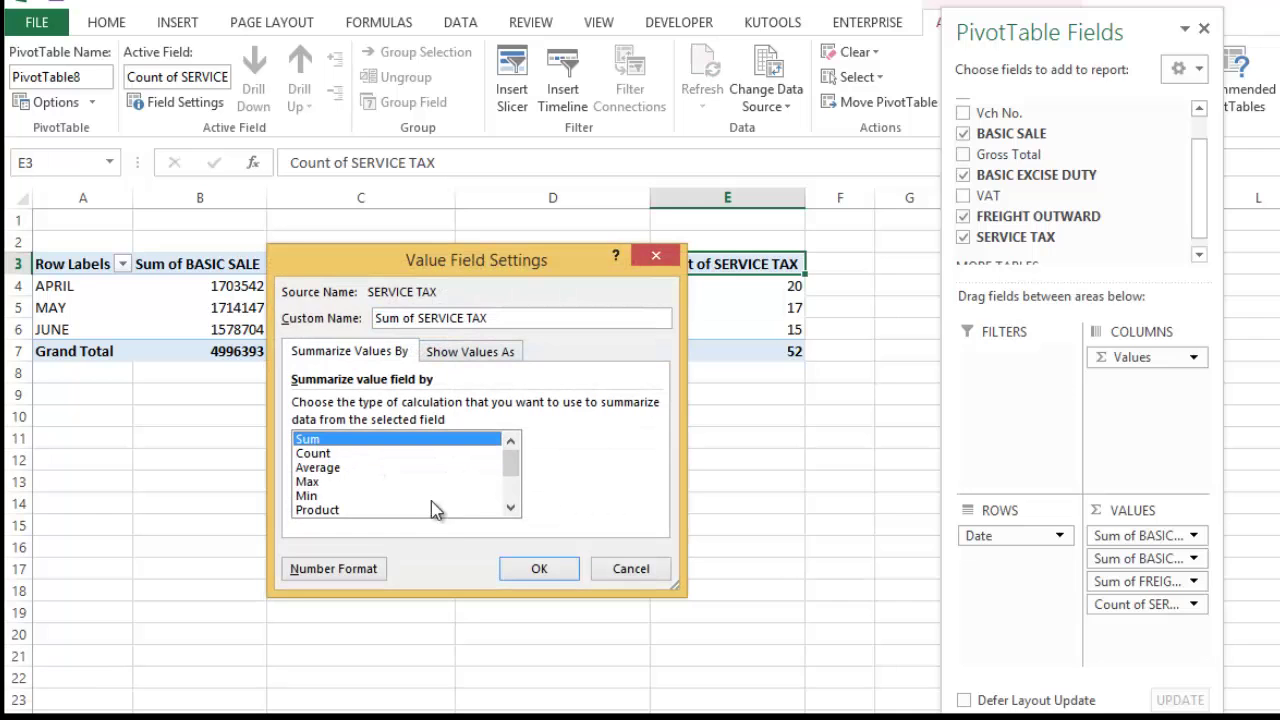
left_click(528, 567)
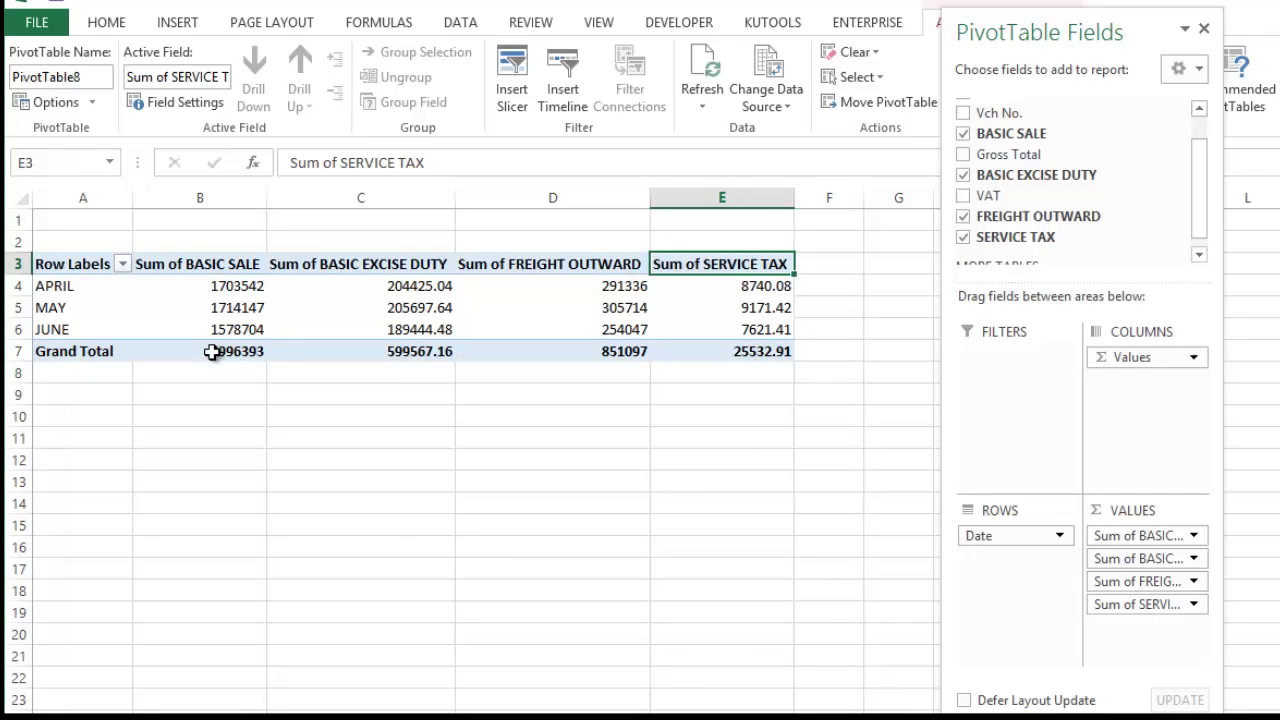
Step: Add VAT as a report filter of the PivotTable, allow multiple items and exclude the (blank) entries
left_click(236, 307)
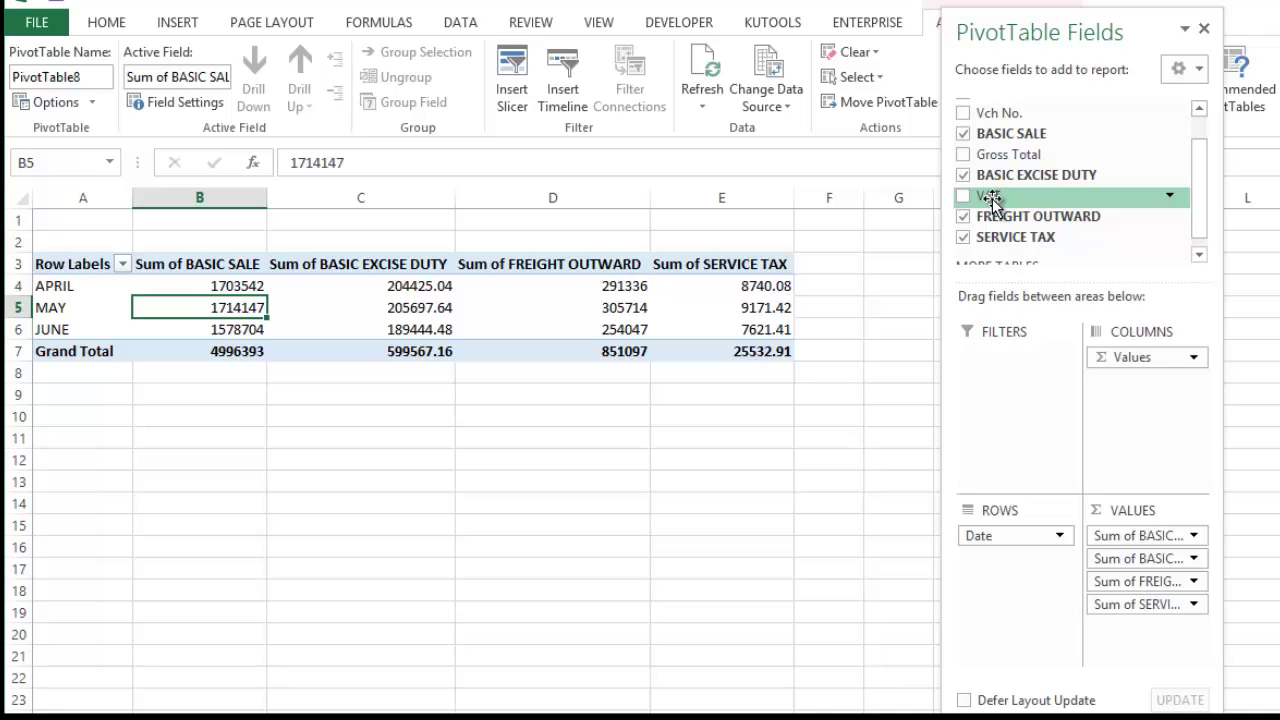
left_click_drag(991, 200, 1009, 374)
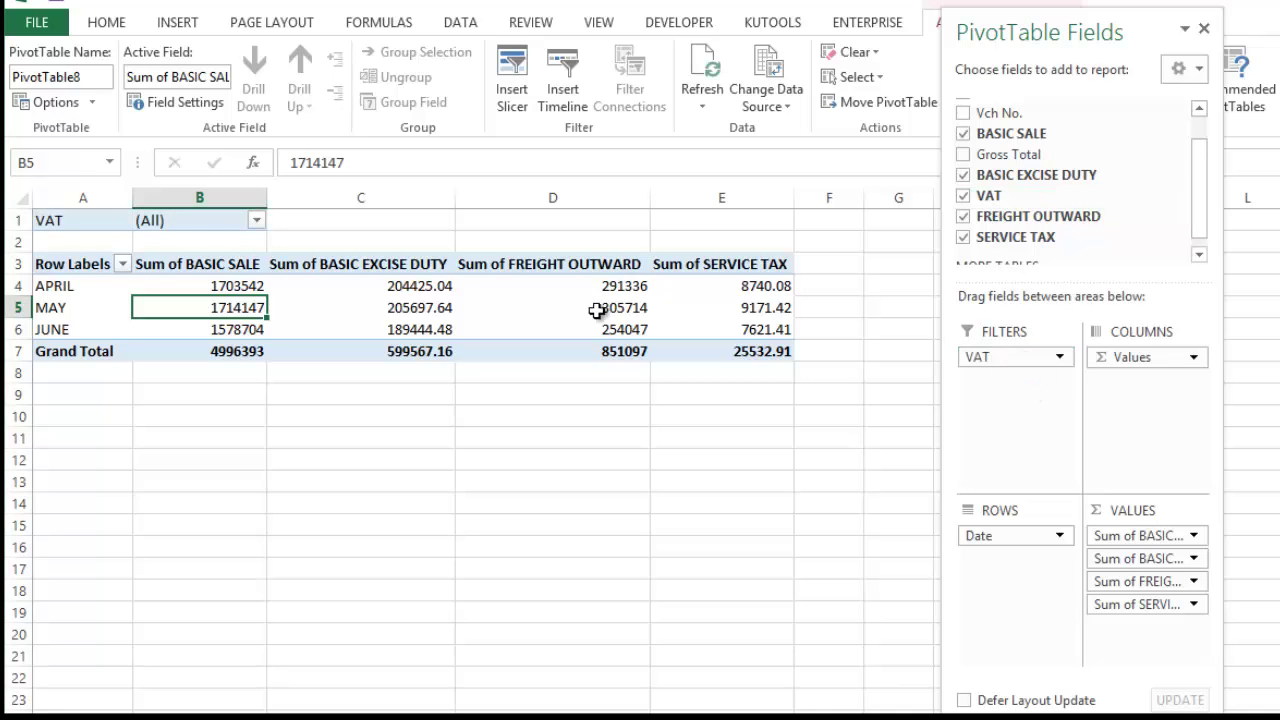
left_click(257, 221)
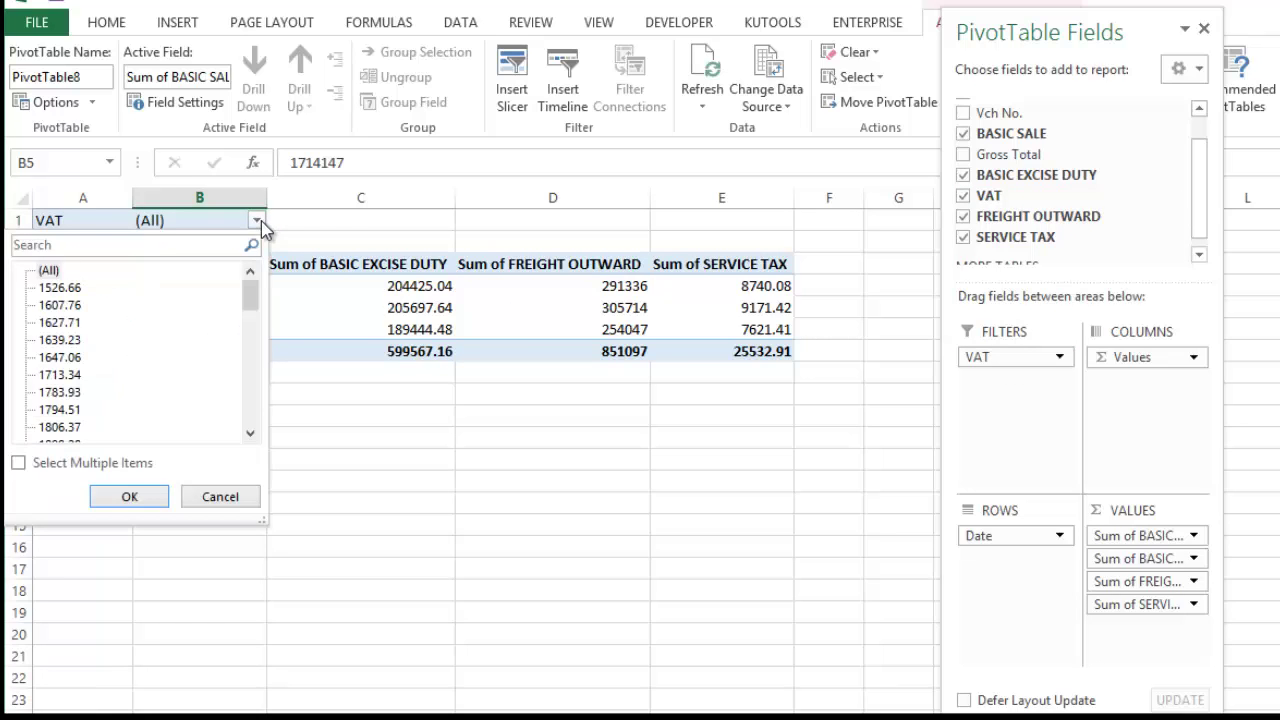
left_click(20, 463)
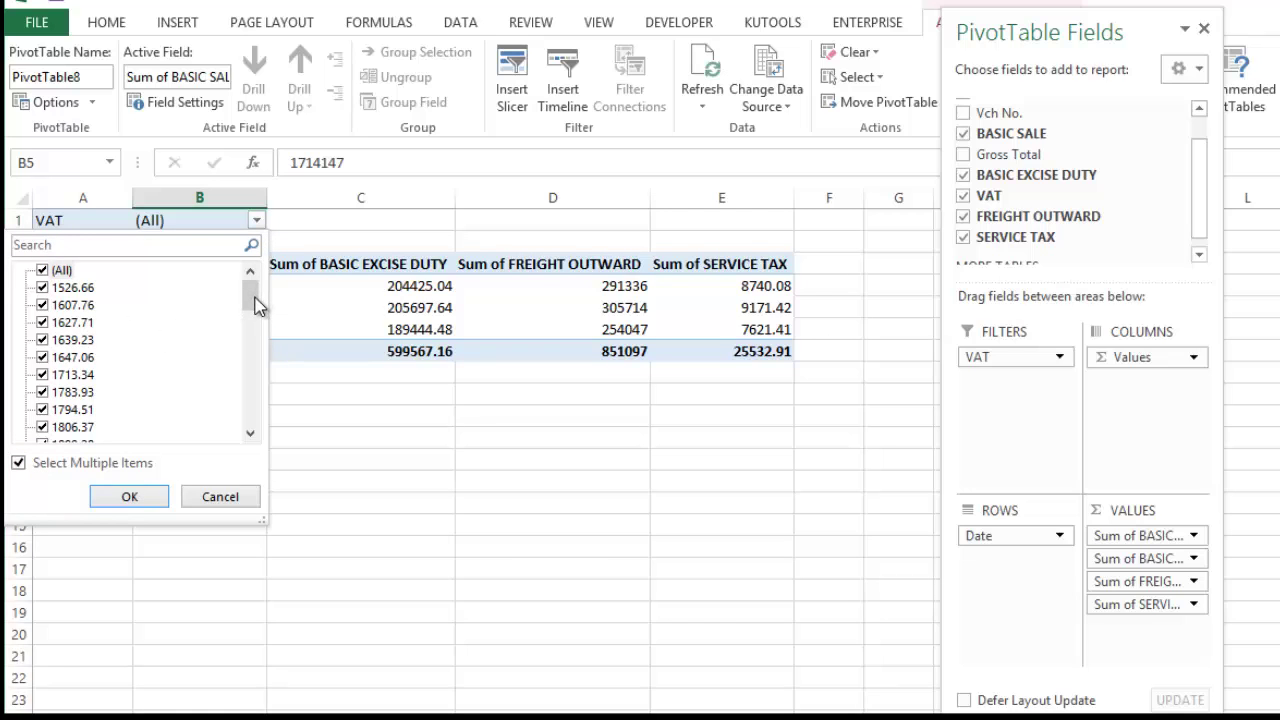
left_click_drag(256, 305, 250, 410)
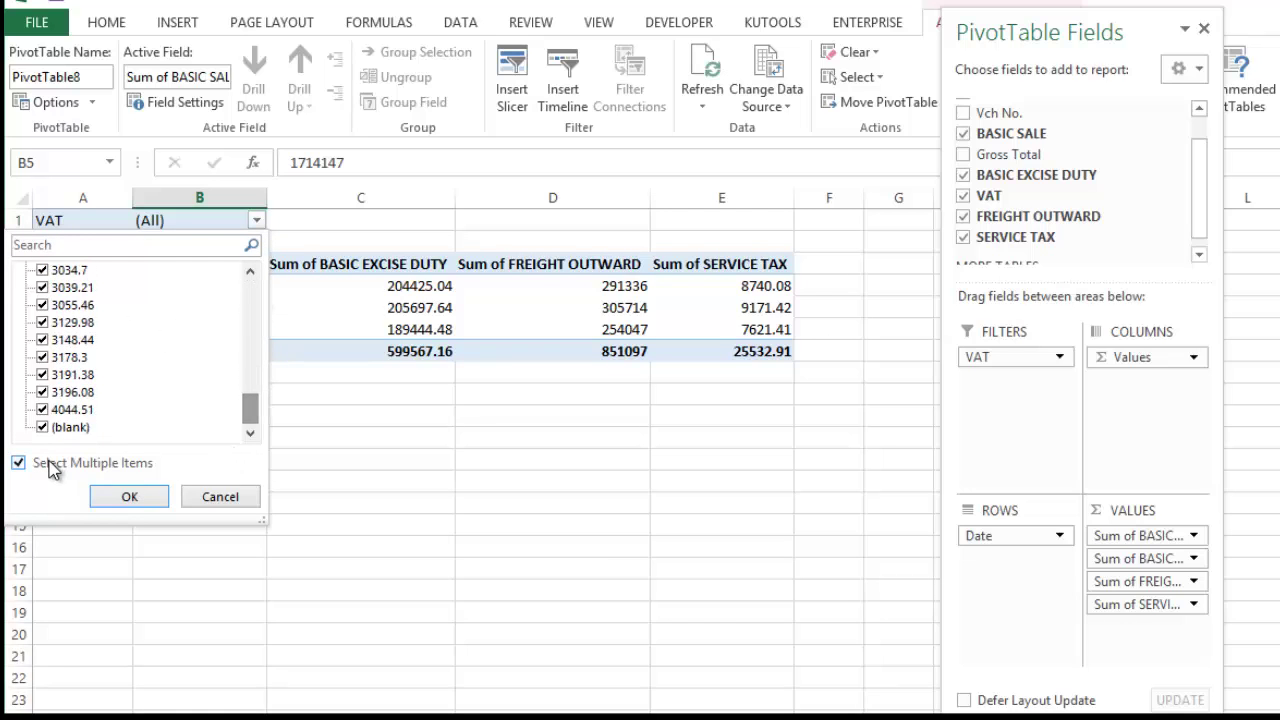
left_click(42, 427)
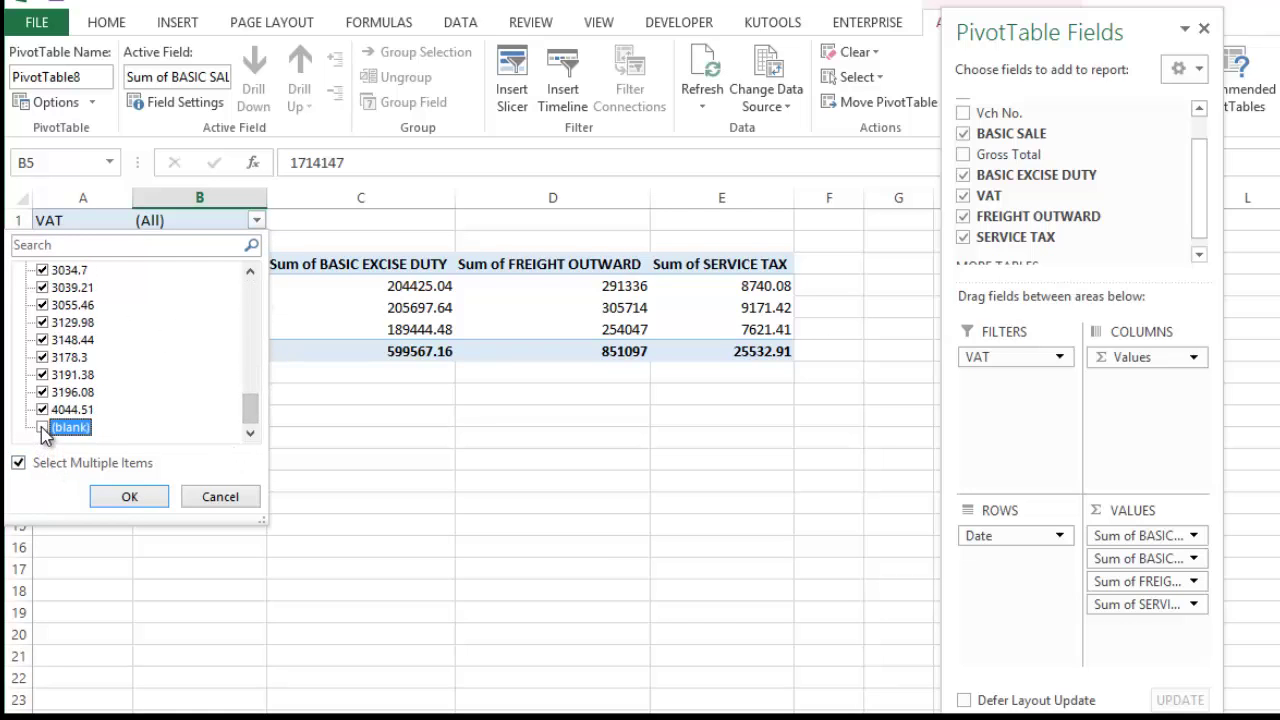
left_click(124, 499)
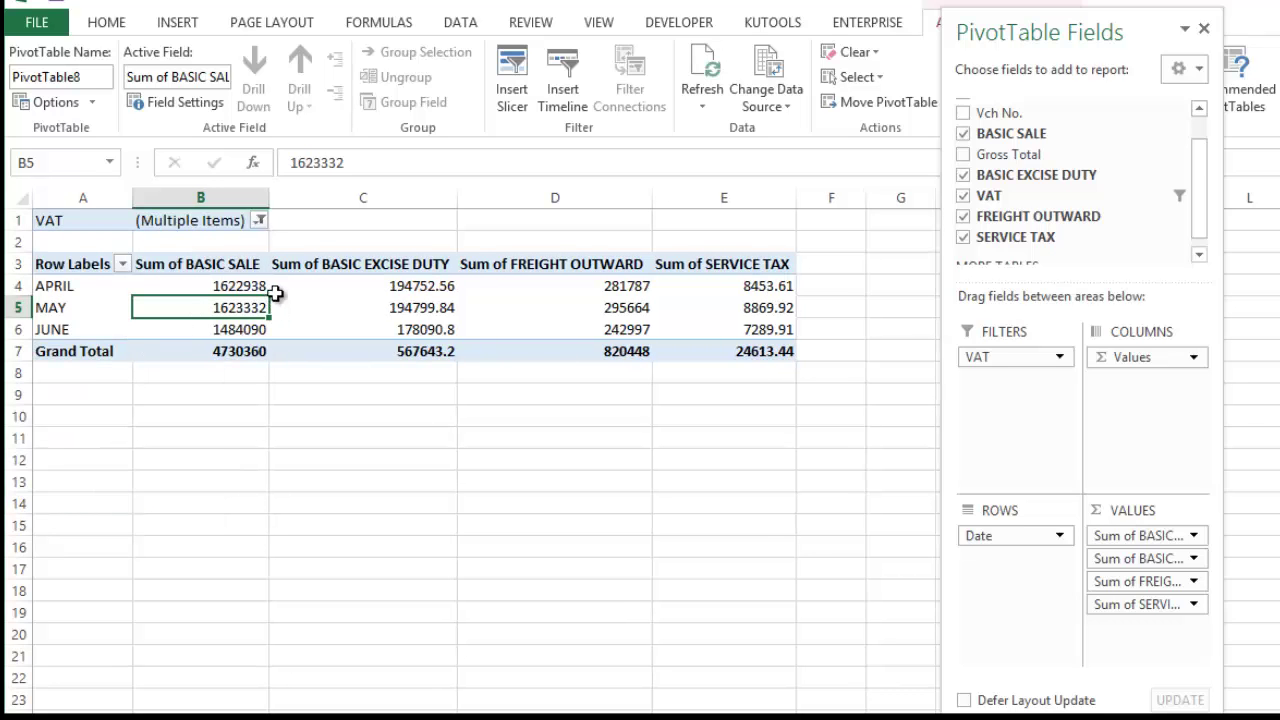
Step: Copy the whole PivotTable, including its VAT filter, and paste the copy with its upper-left corner in cell A11
left_click(67, 221)
left_click_drag(67, 221, 741, 346)
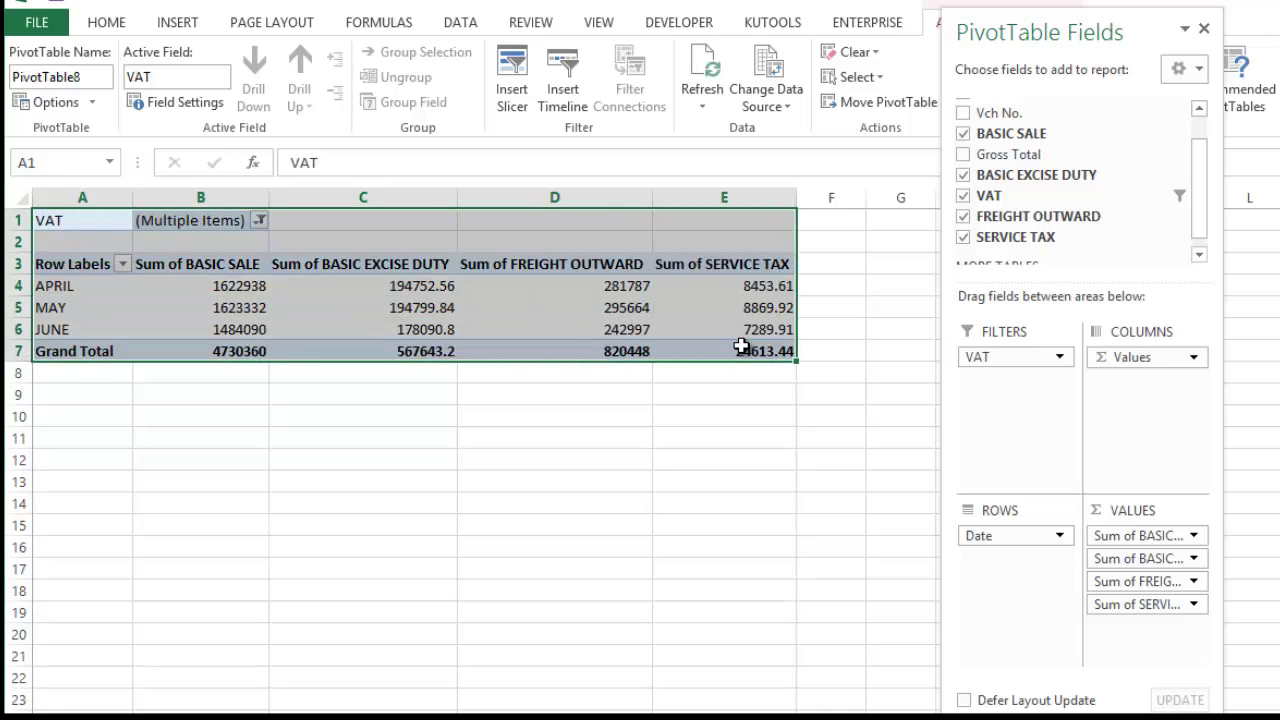
key("ctrl+c")
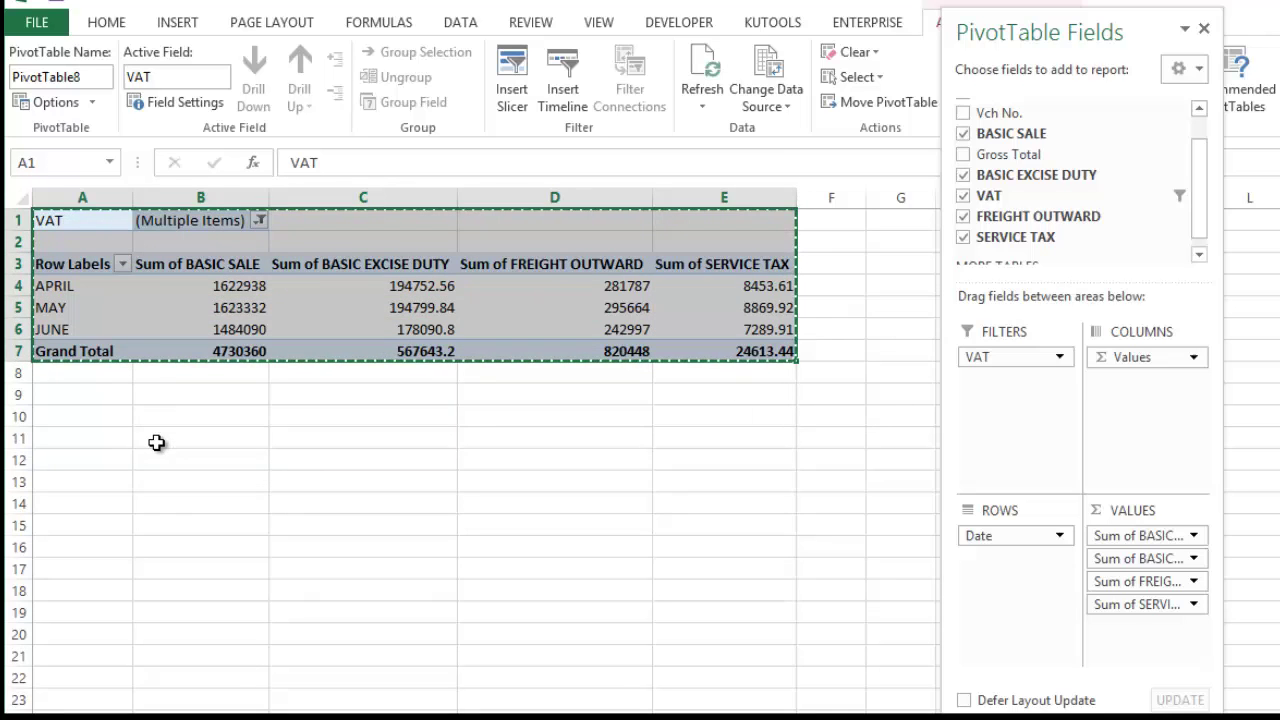
left_click(126, 437)
key("ctrl+v")
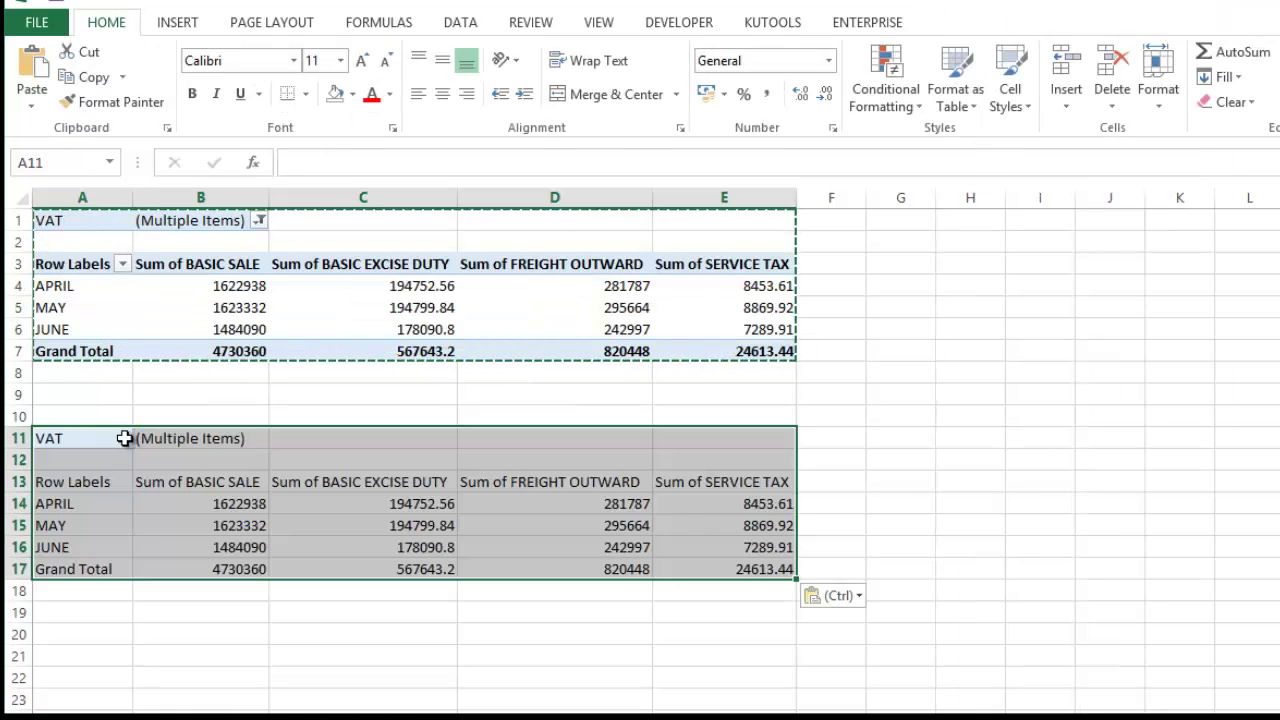
Step: Filter the copied PivotTable's VAT field to show only the (blank) entries
left_click(185, 440)
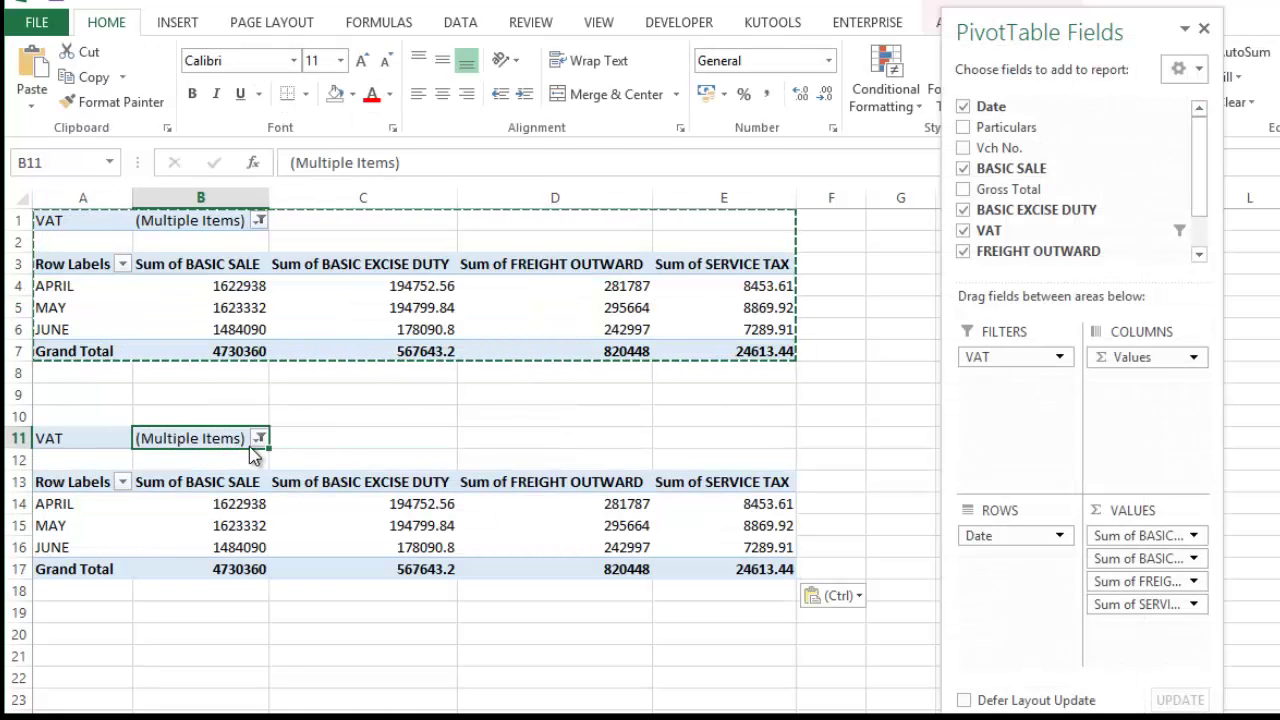
left_click(259, 439)
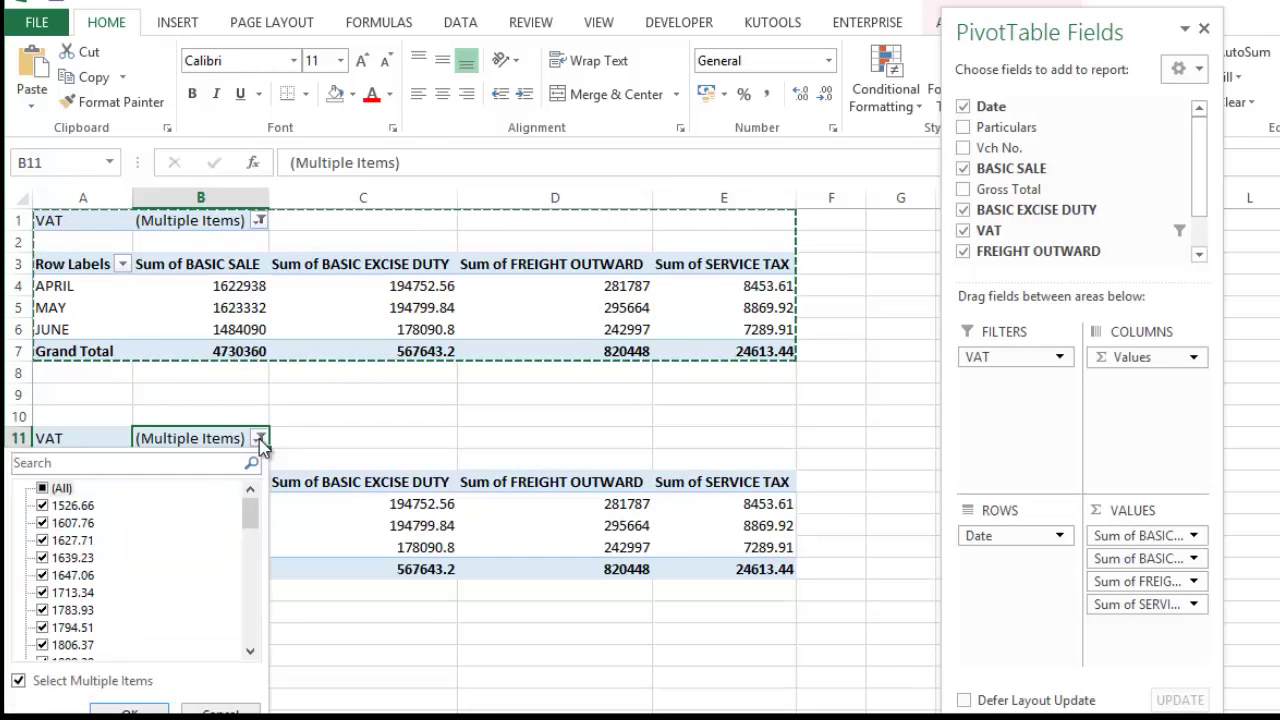
left_click(42, 489)
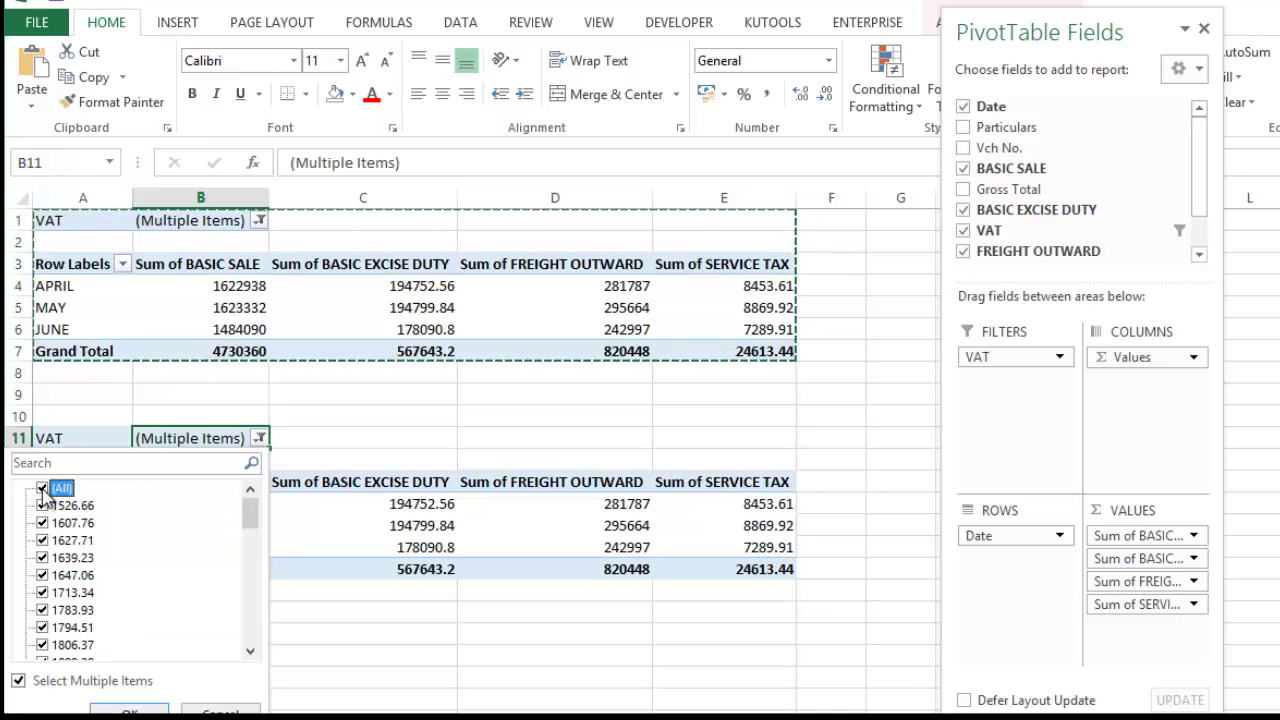
left_click(42, 489)
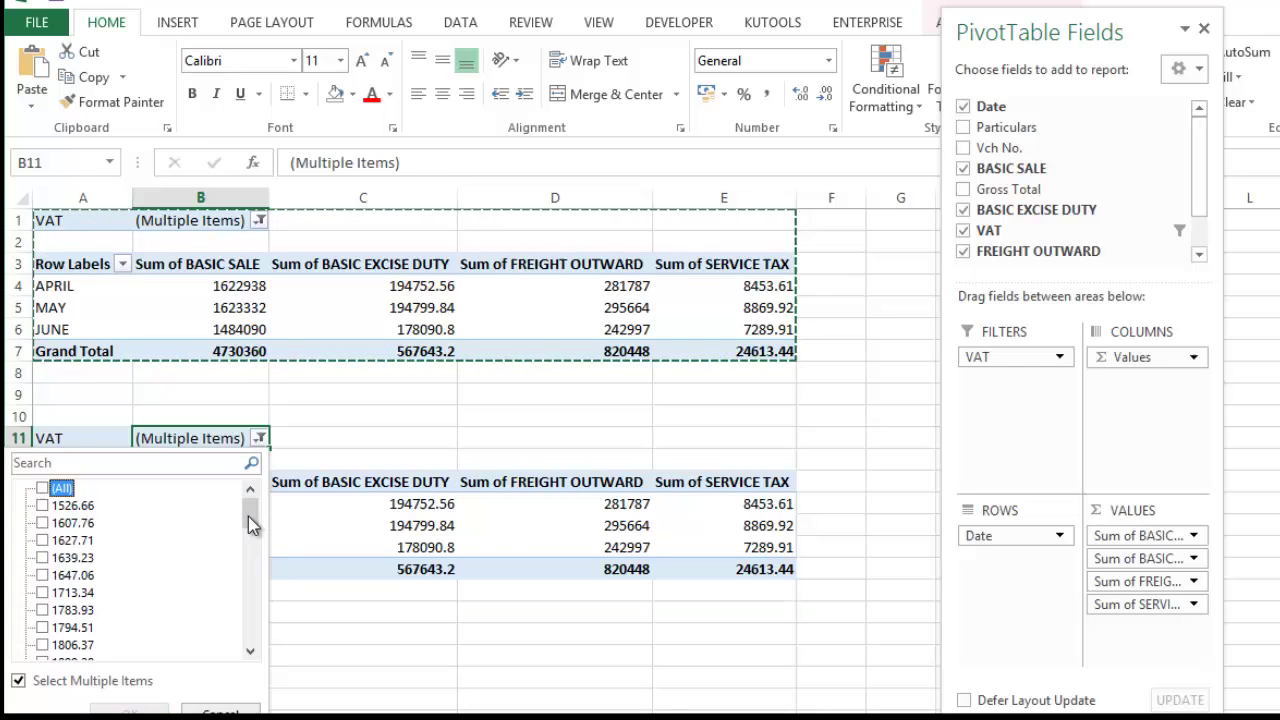
left_click_drag(248, 516, 246, 686)
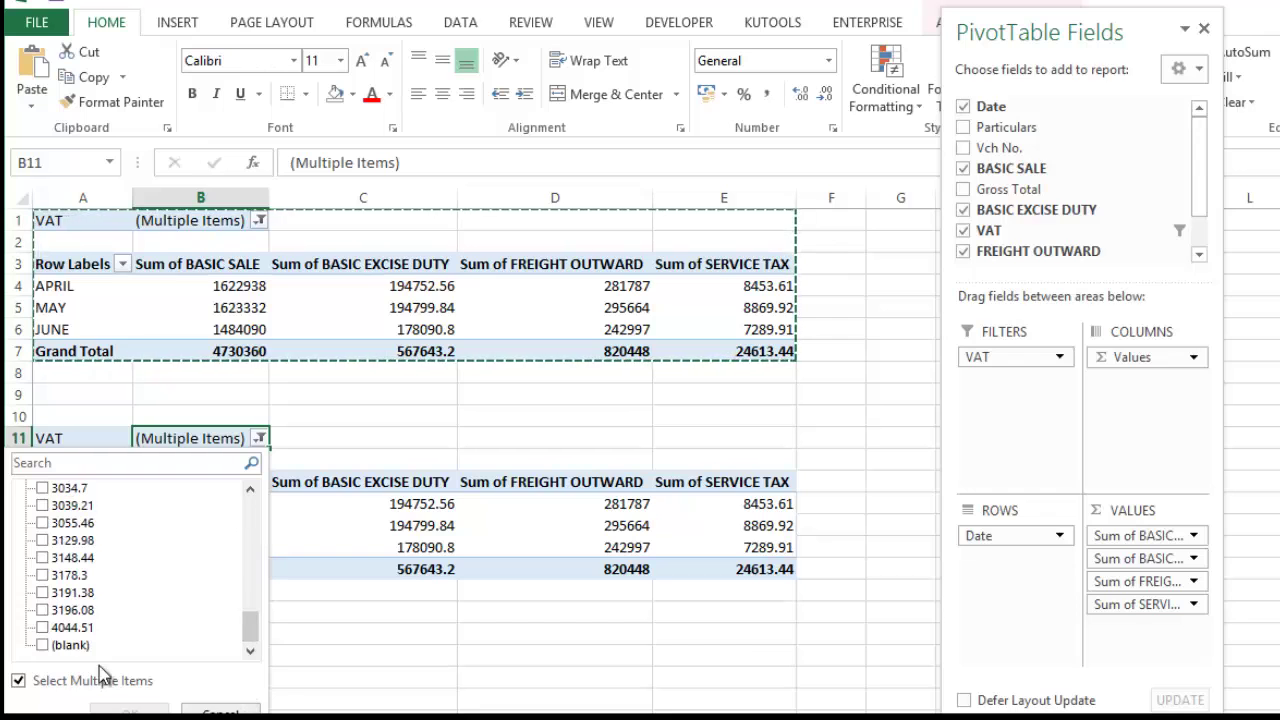
left_click(42, 646)
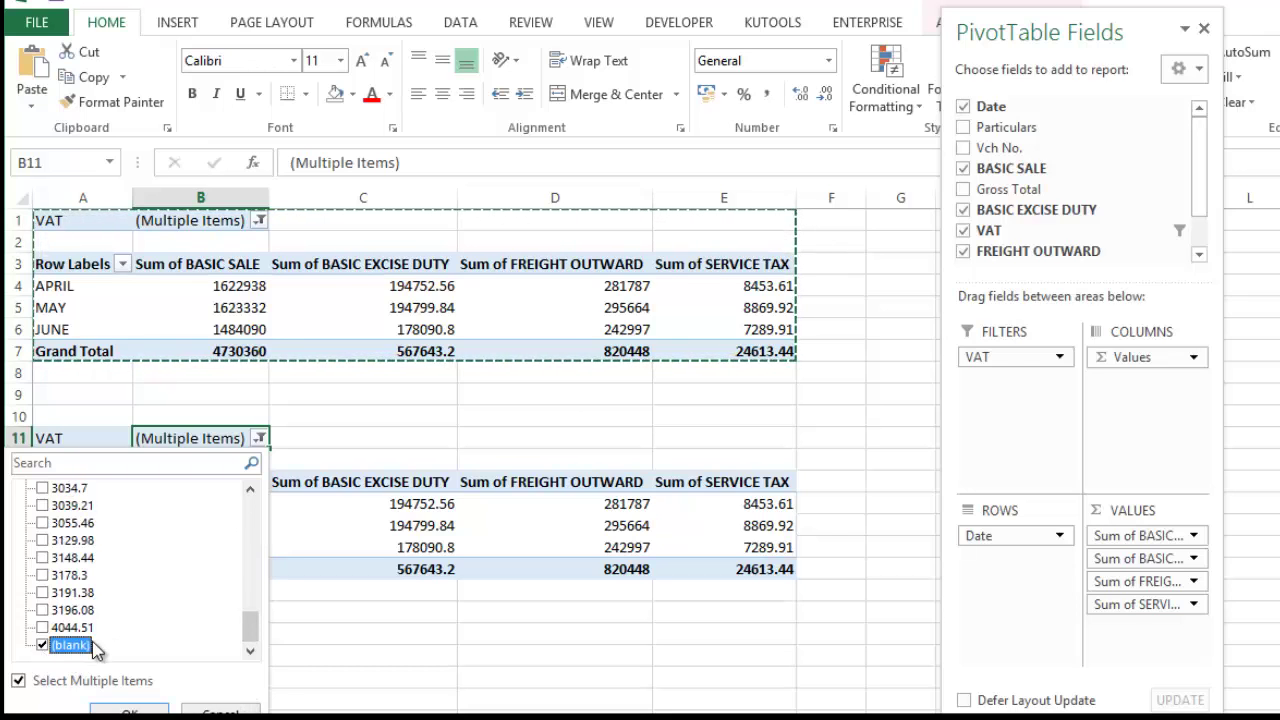
left_click(129, 711)
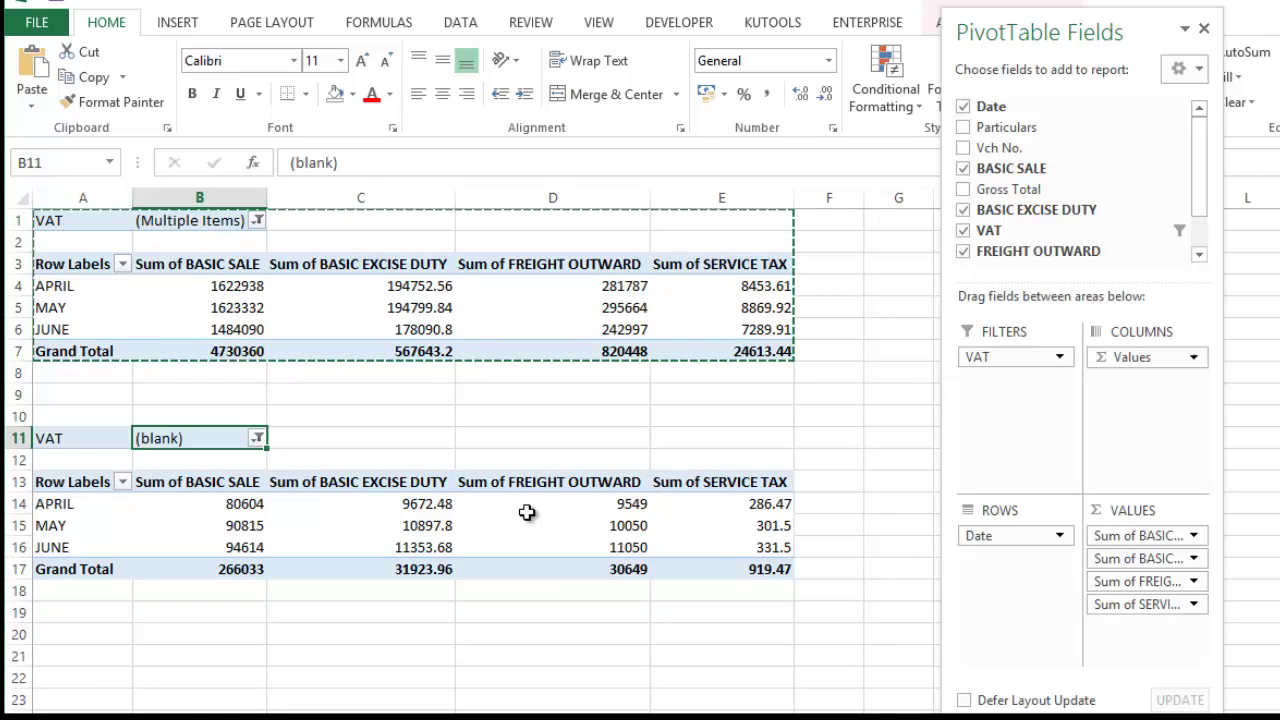
Step: Enter the heading "AV AS PER VAT RETURN" in cell F3, beside the first PivotTable
left_click(835, 268)
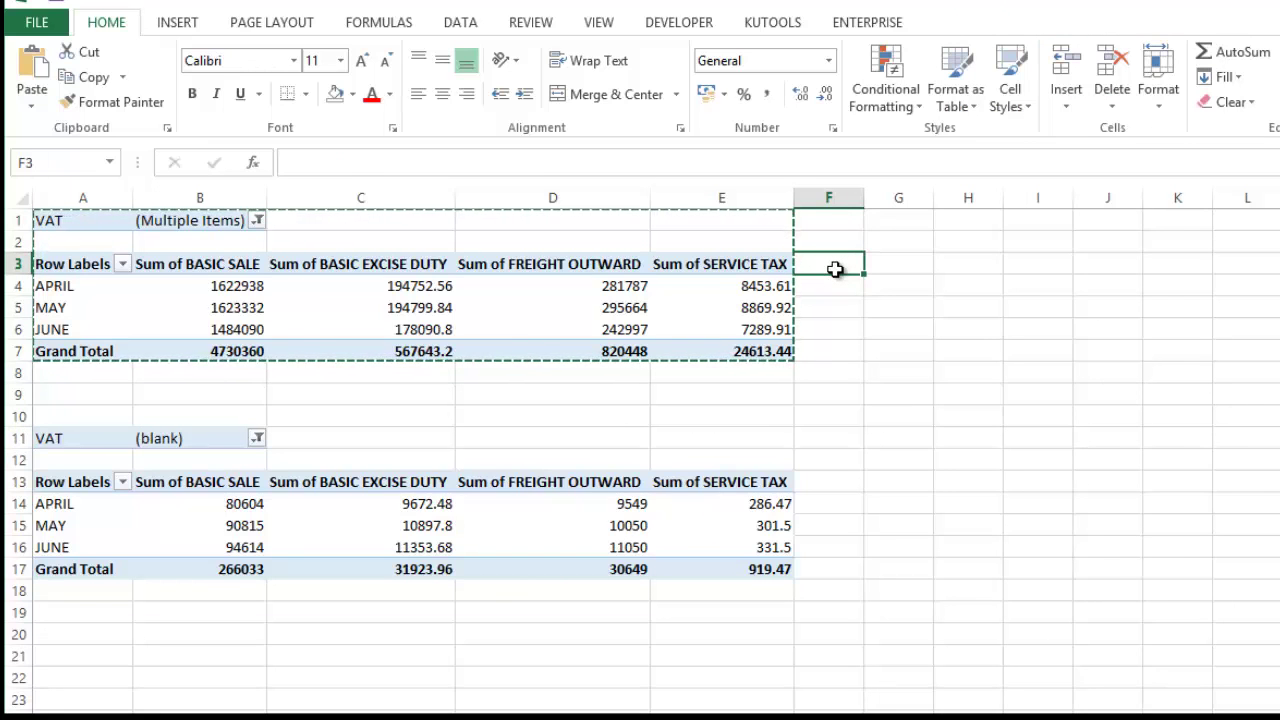
type("AV AS PER VAT RETURN")
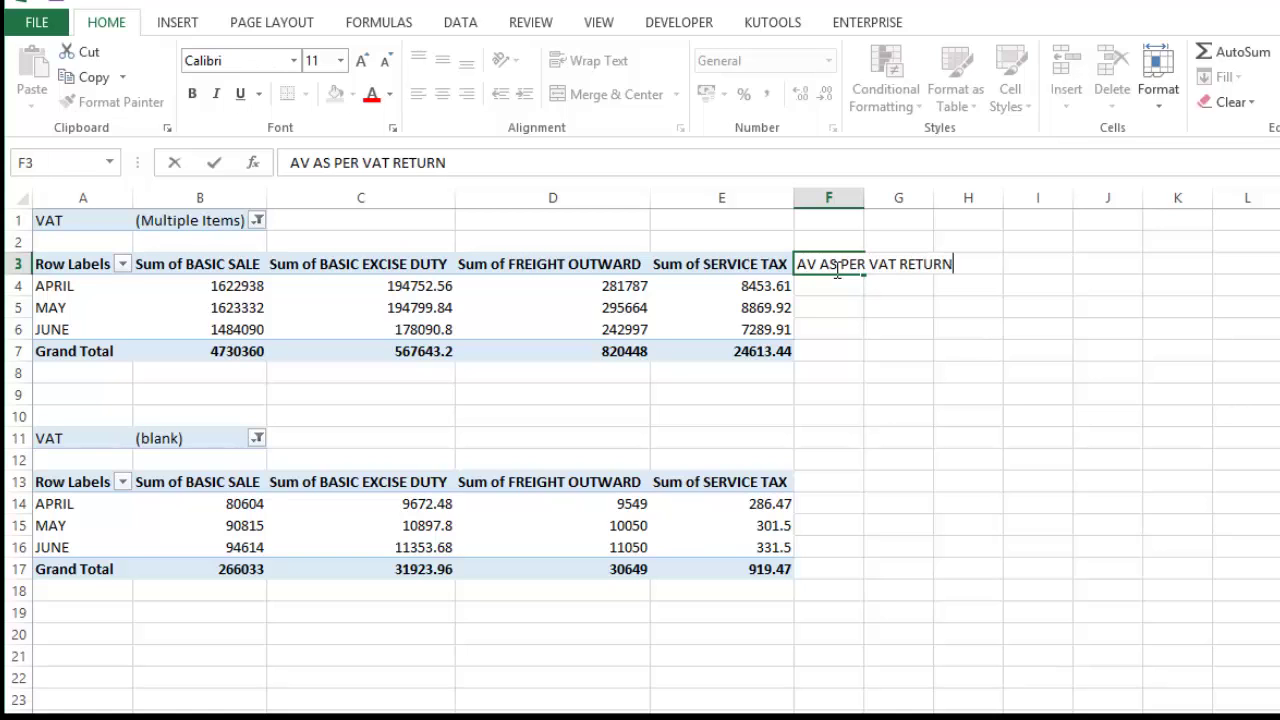
key("Return")
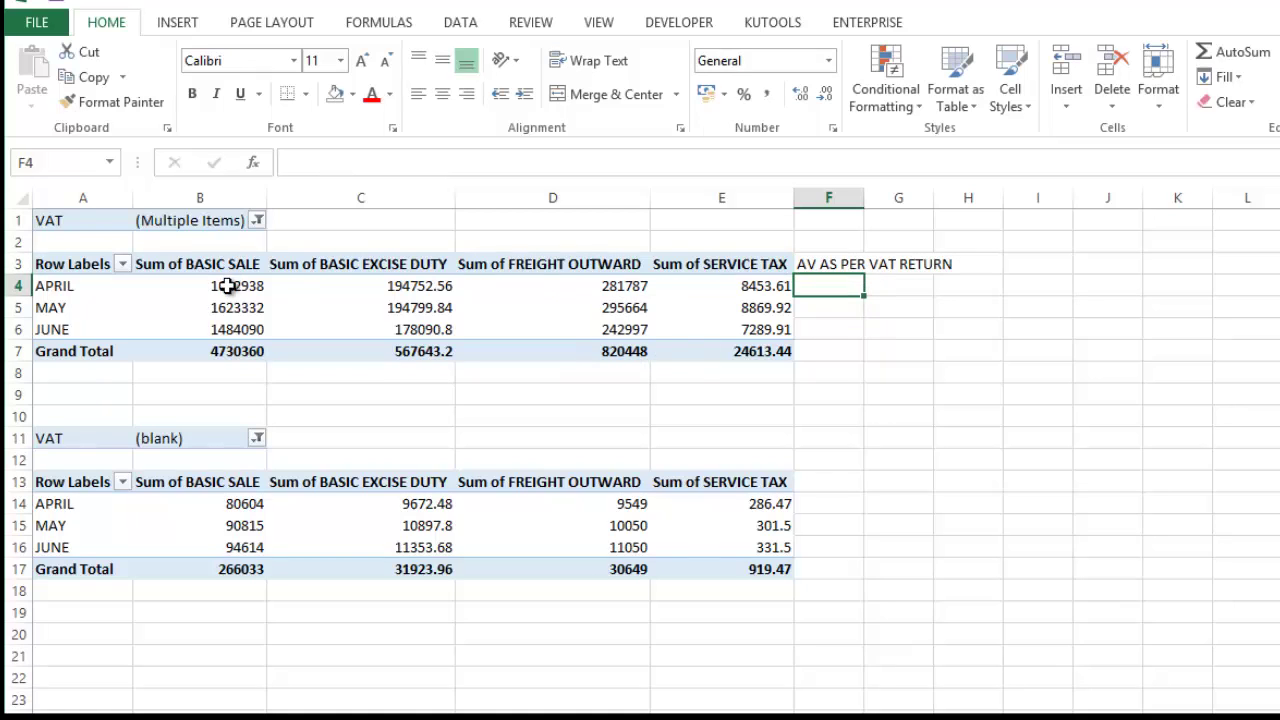
Step: Sum the April values B4:E4 into F4 and fill the formula down through the Grand Total row
mouse_move(228, 289)
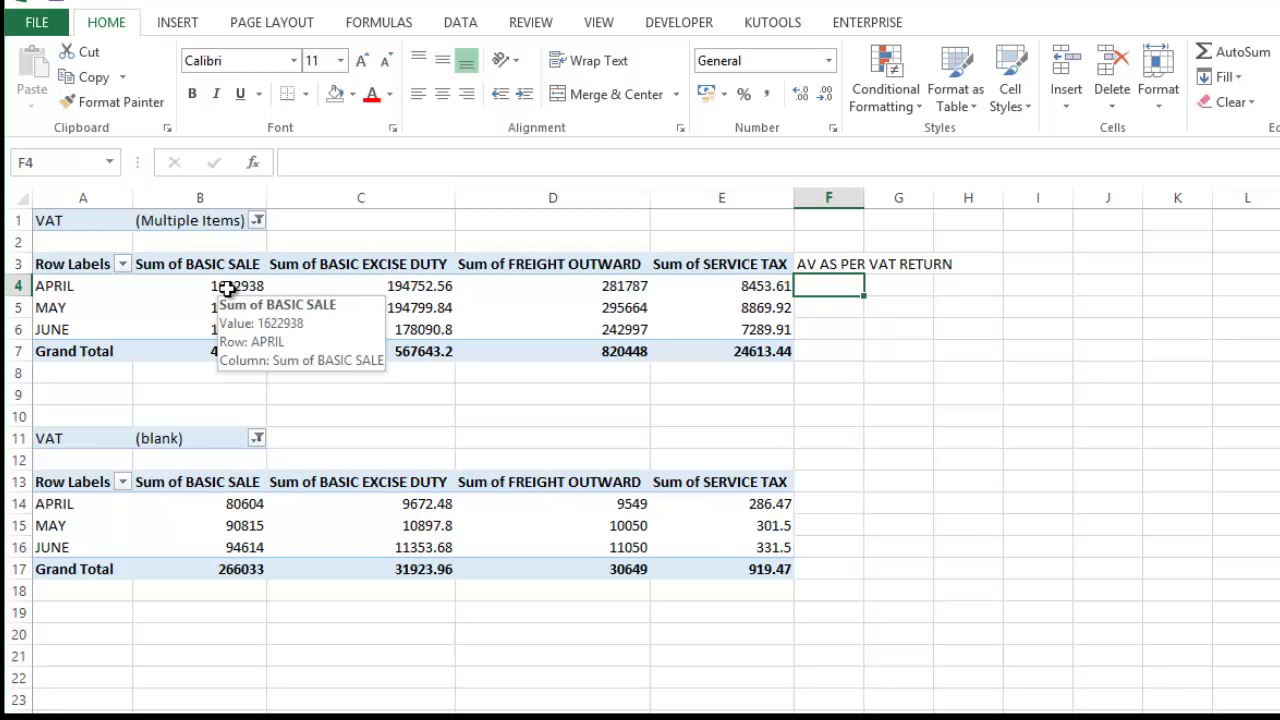
left_click_drag(228, 289, 830, 289)
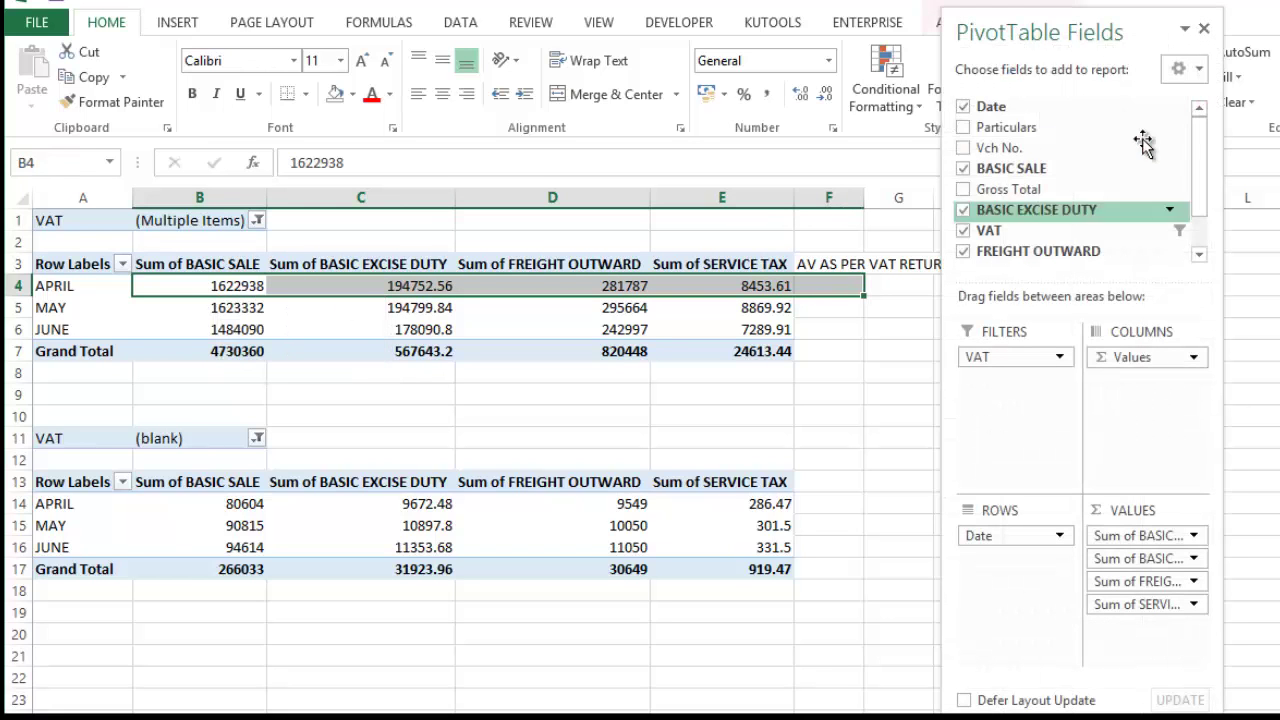
left_click(1250, 52)
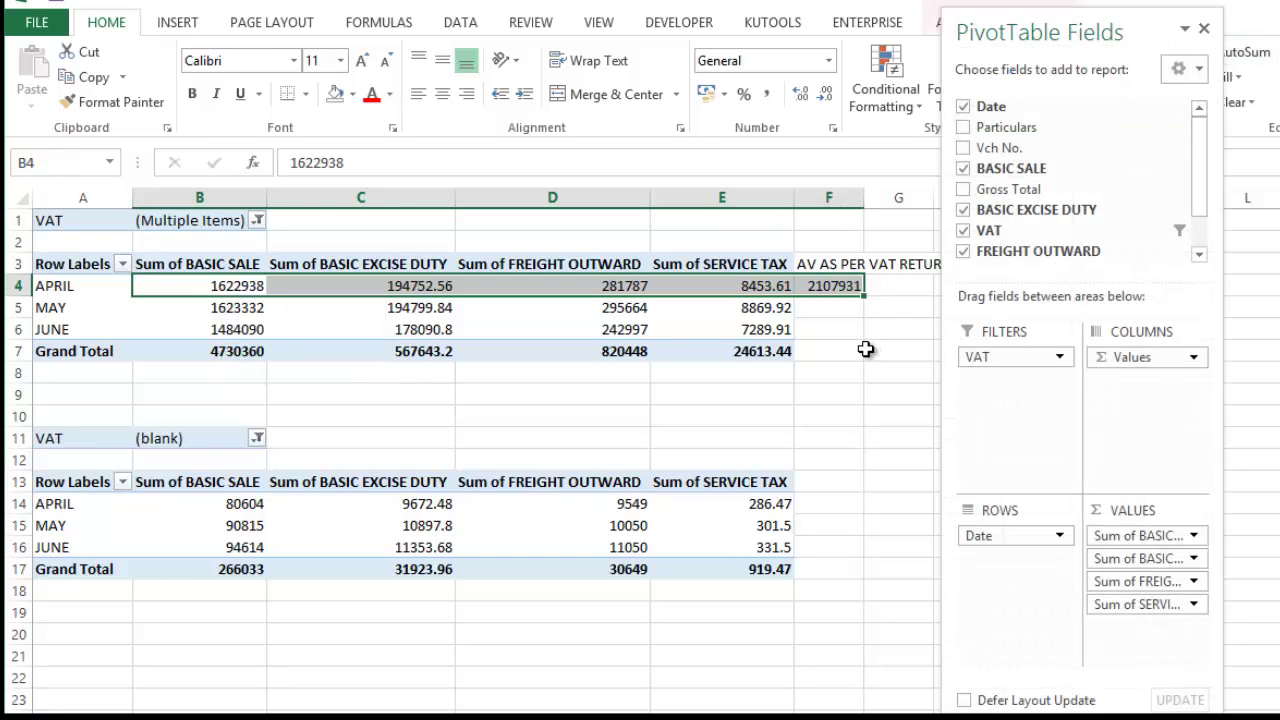
left_click(849, 328)
left_click(833, 286)
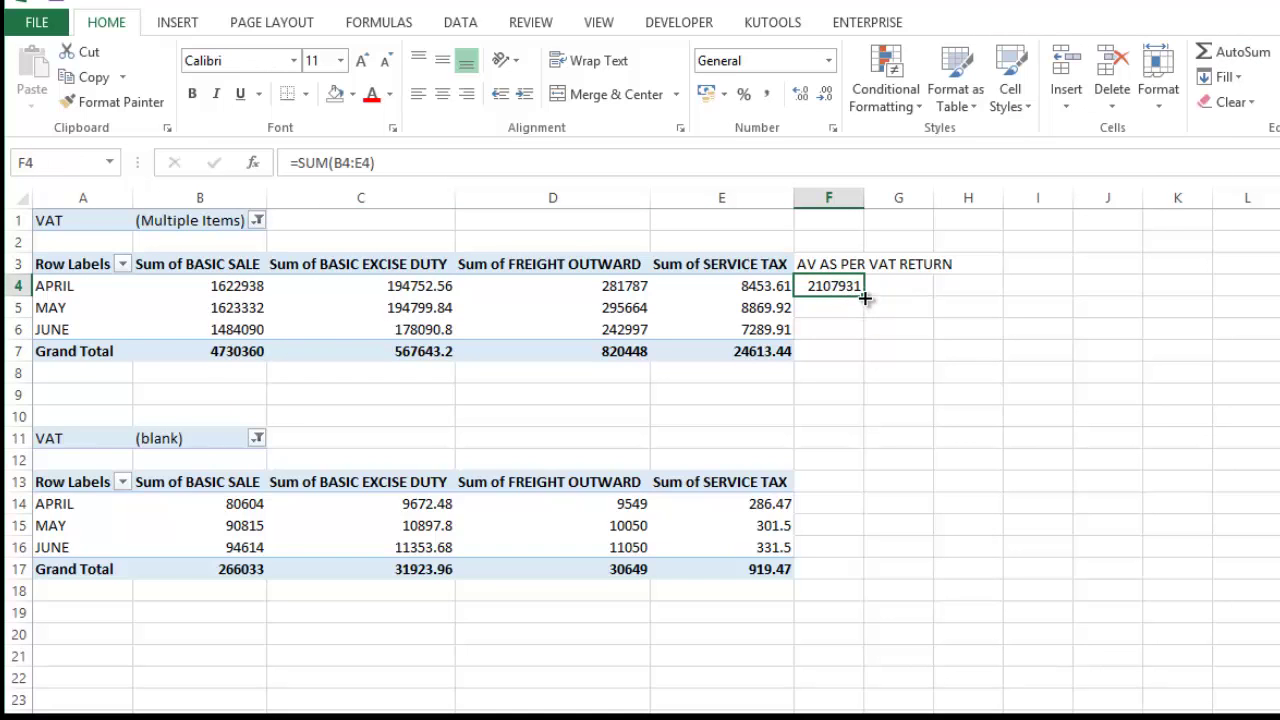
double_click(865, 298)
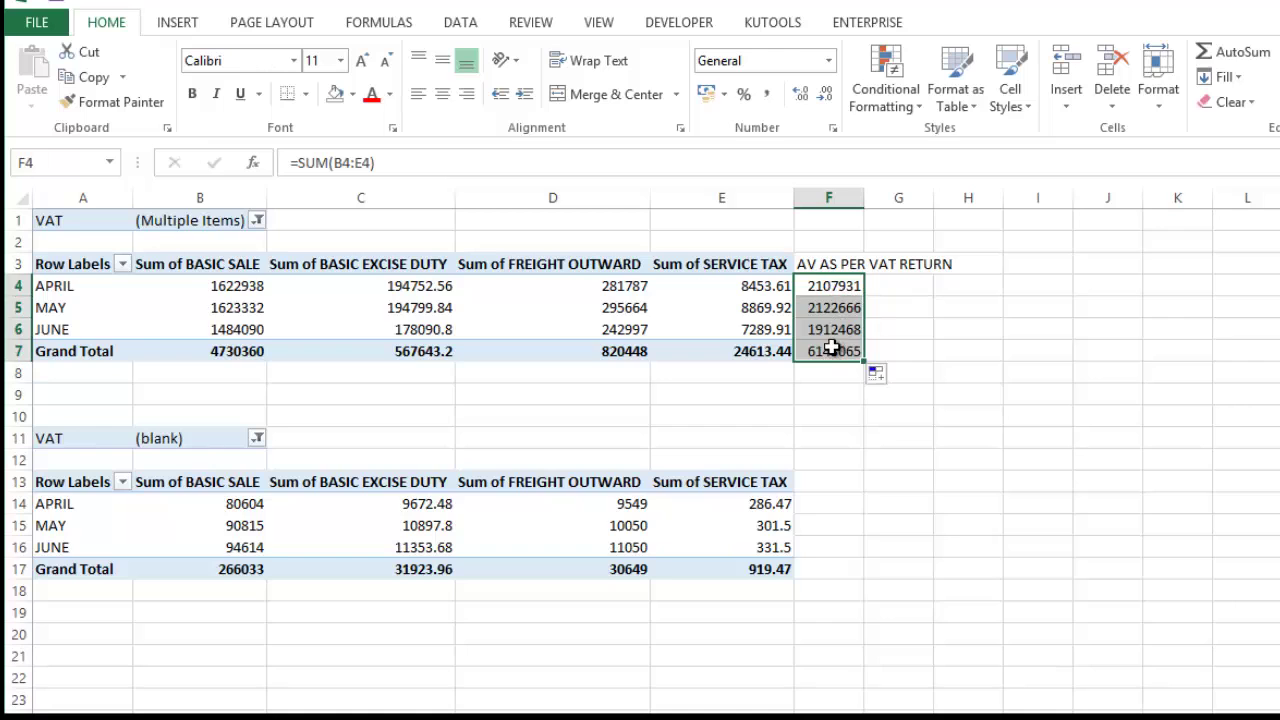
left_click(898, 290)
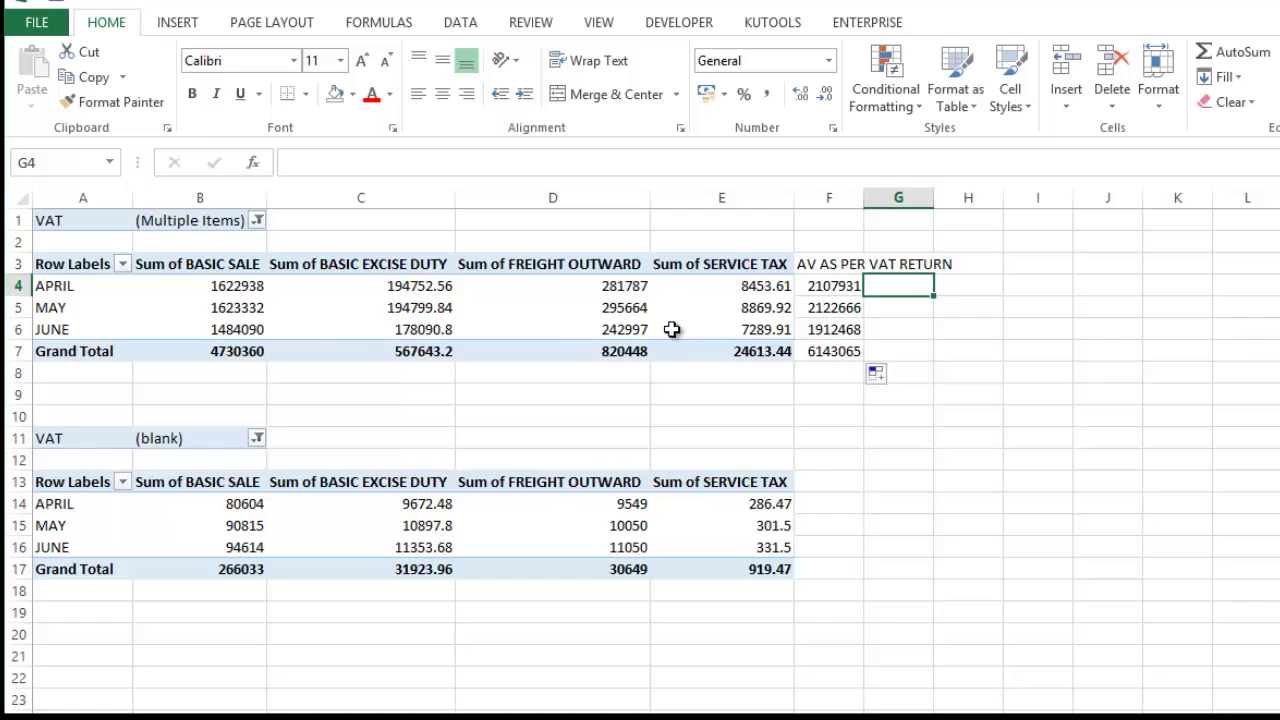
mouse_move(556, 330)
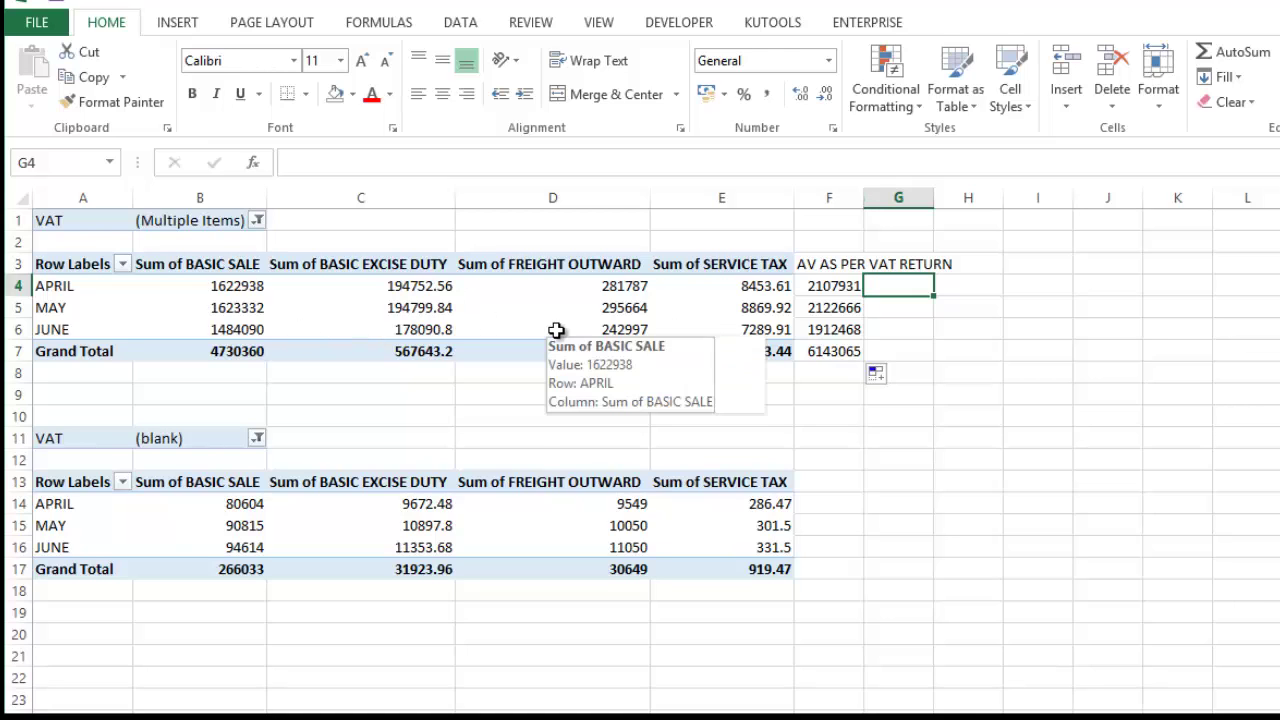